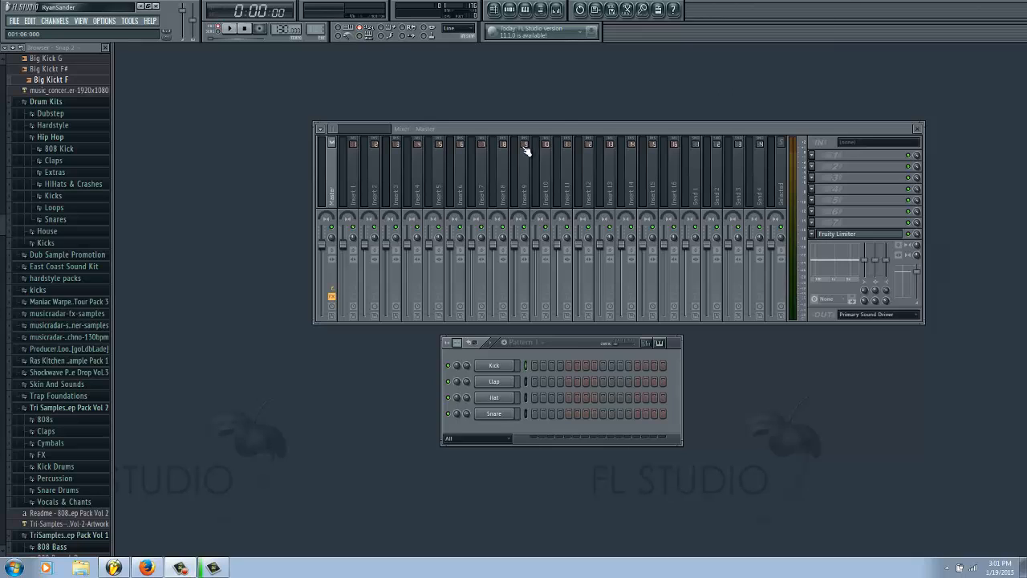
{"action": "left_click_drag", "start_coordinate": [558, 129], "coordinate": [554, 99]}
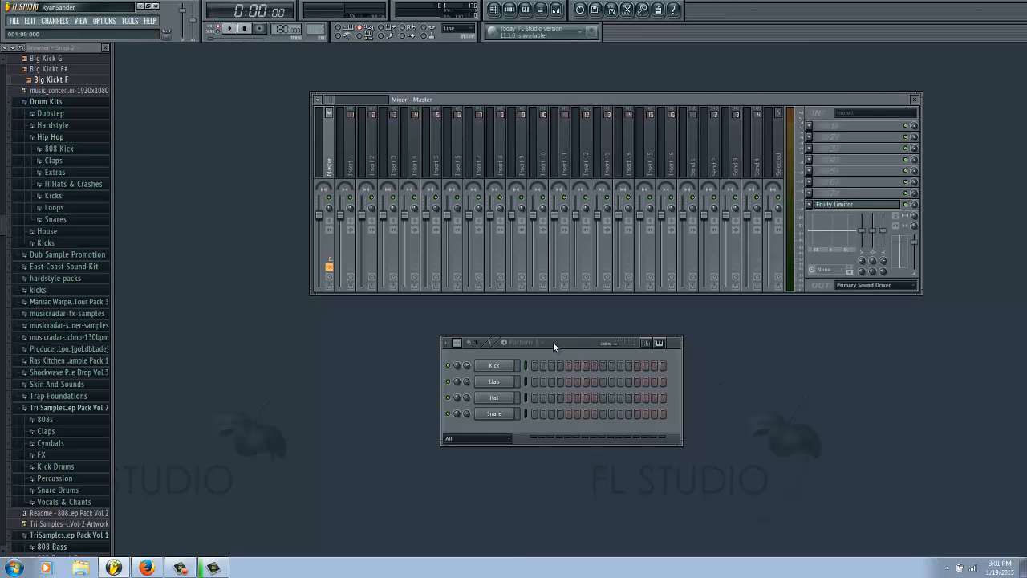
{"action": "left_click_drag", "start_coordinate": [553, 342], "coordinate": [571, 314]}
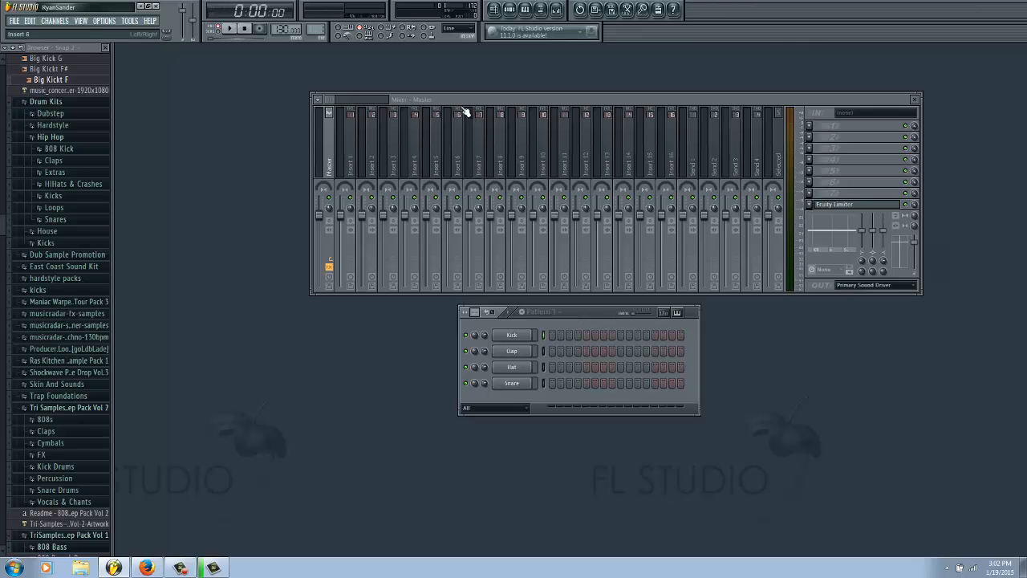
{"action": "left_click_drag", "start_coordinate": [462, 95], "coordinate": [443, 104]}
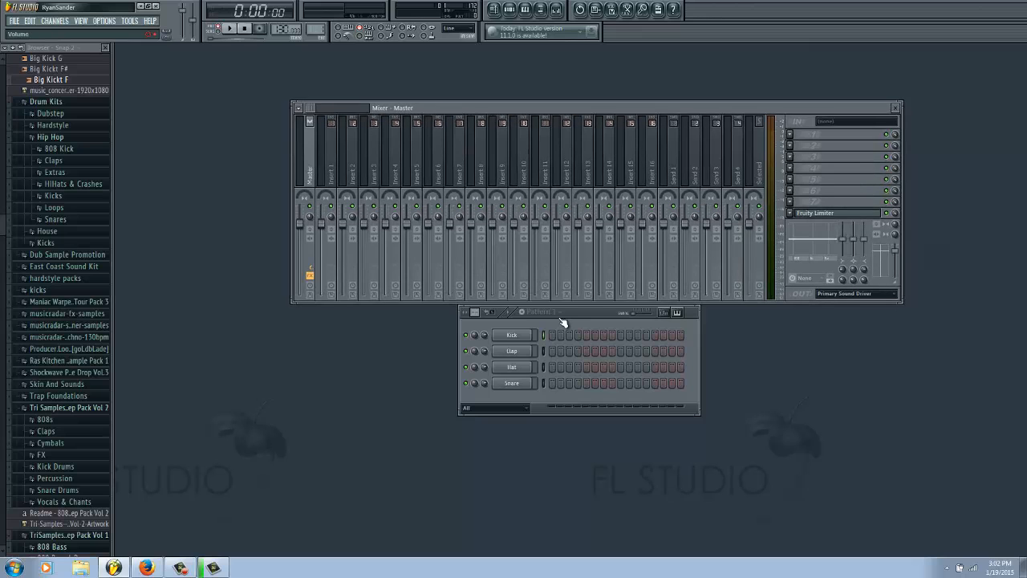
{"action": "left_click_drag", "start_coordinate": [569, 311], "coordinate": [604, 315]}
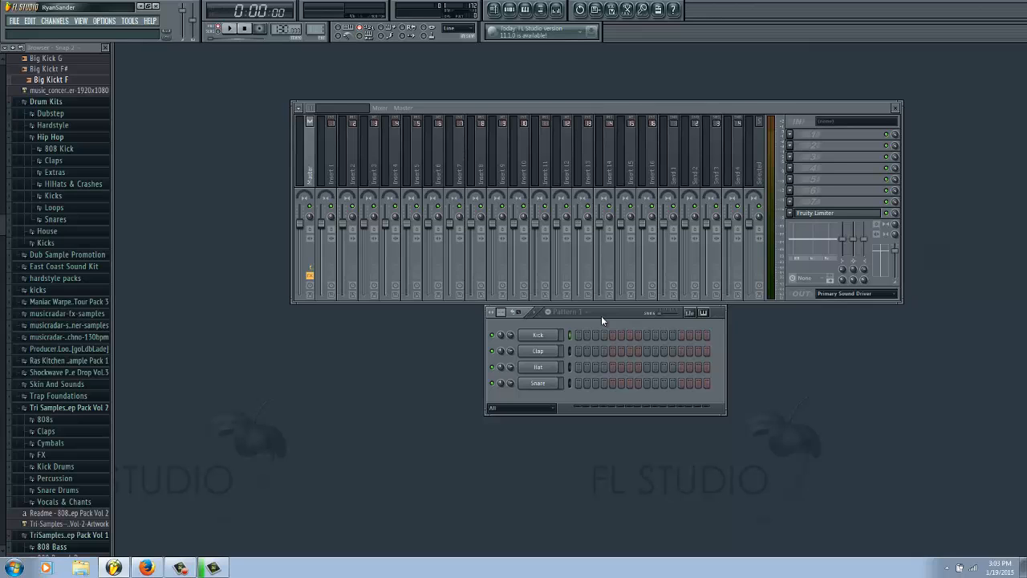
{"action": "left_click_drag", "start_coordinate": [601, 315], "coordinate": [641, 235]}
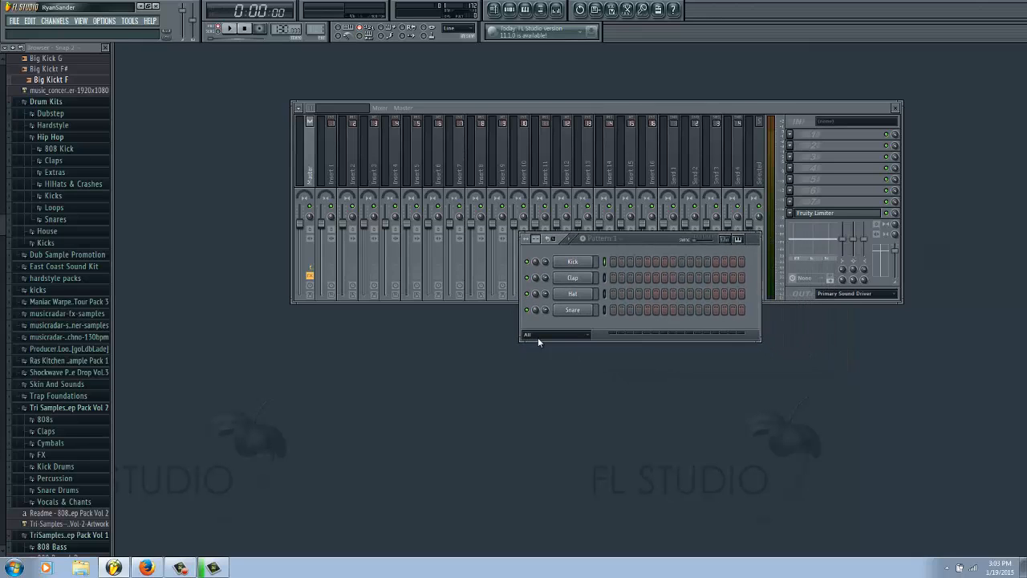
Step: Fill every fourth Kick step, and program Clap and Snare on steps 5 and 13 and Hat on steps 3, 7, 11 and 15
{"action": "right_click", "coordinate": [584, 262]}
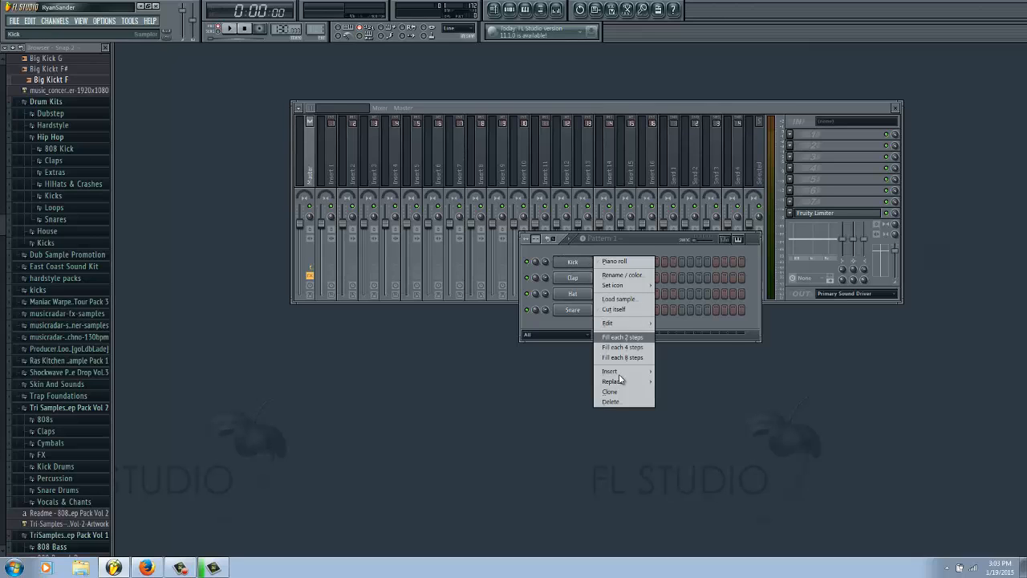
{"action": "left_click", "coordinate": [623, 346]}
{"action": "left_click_drag", "start_coordinate": [644, 235], "coordinate": [652, 289]}
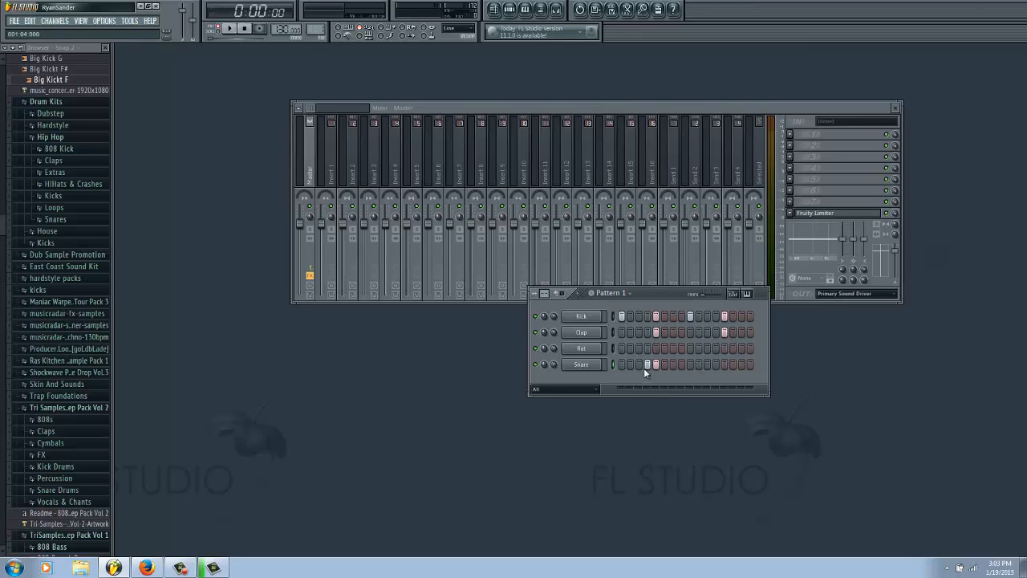
{"action": "left_click", "coordinate": [724, 365]}
{"action": "left_click", "coordinate": [743, 348]}
{"action": "left_click_drag", "start_coordinate": [664, 296], "coordinate": [687, 261]}
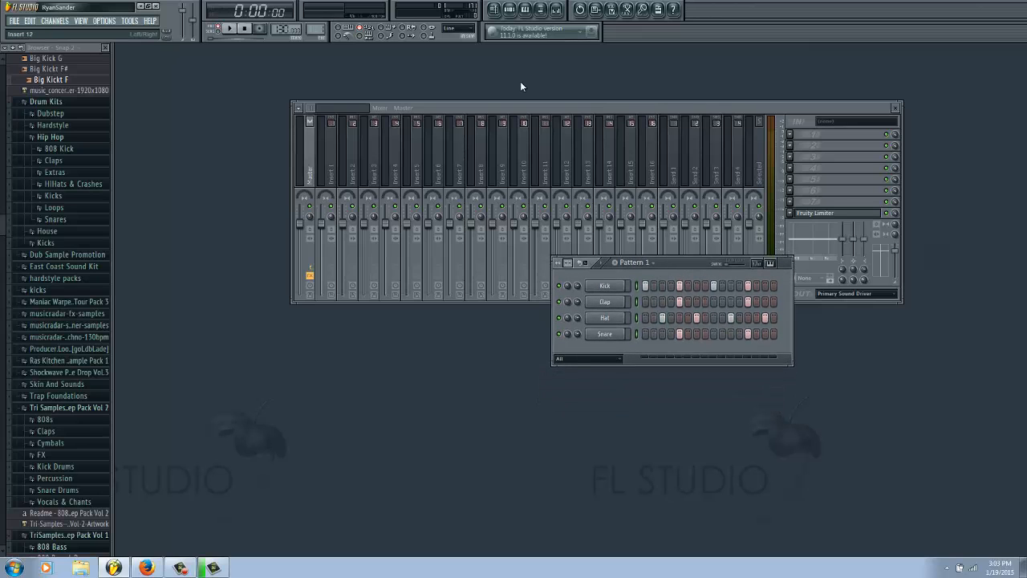
{"action": "left_click_drag", "start_coordinate": [505, 104], "coordinate": [516, 92]}
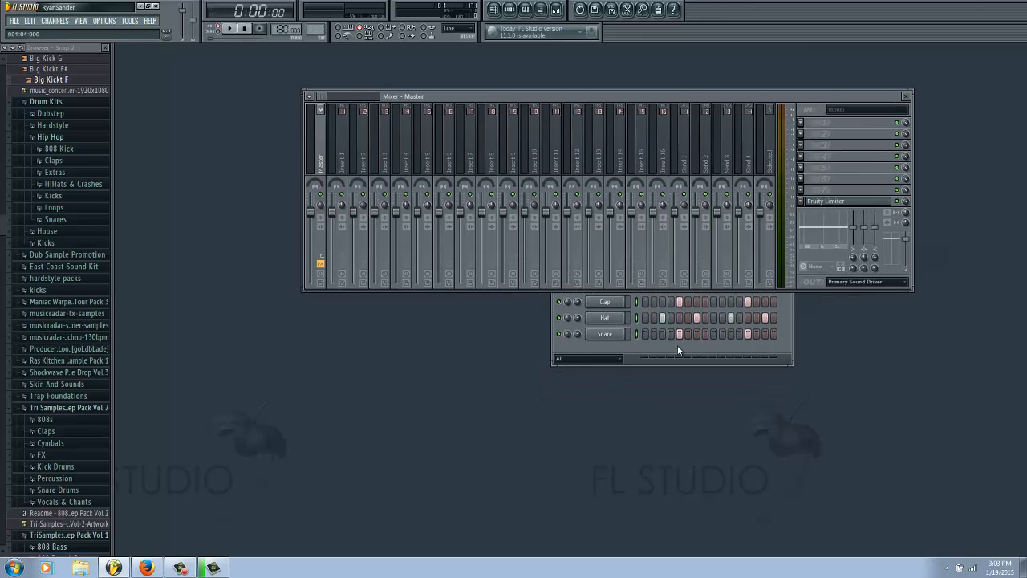
{"action": "left_click_drag", "start_coordinate": [693, 265], "coordinate": [695, 225]}
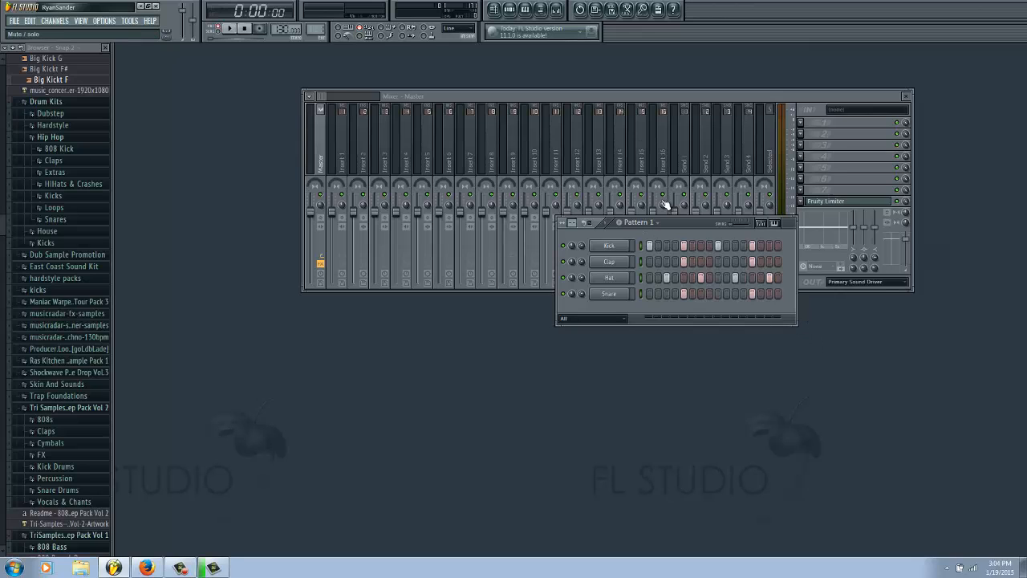
{"action": "left_click_drag", "start_coordinate": [684, 222], "coordinate": [668, 252]}
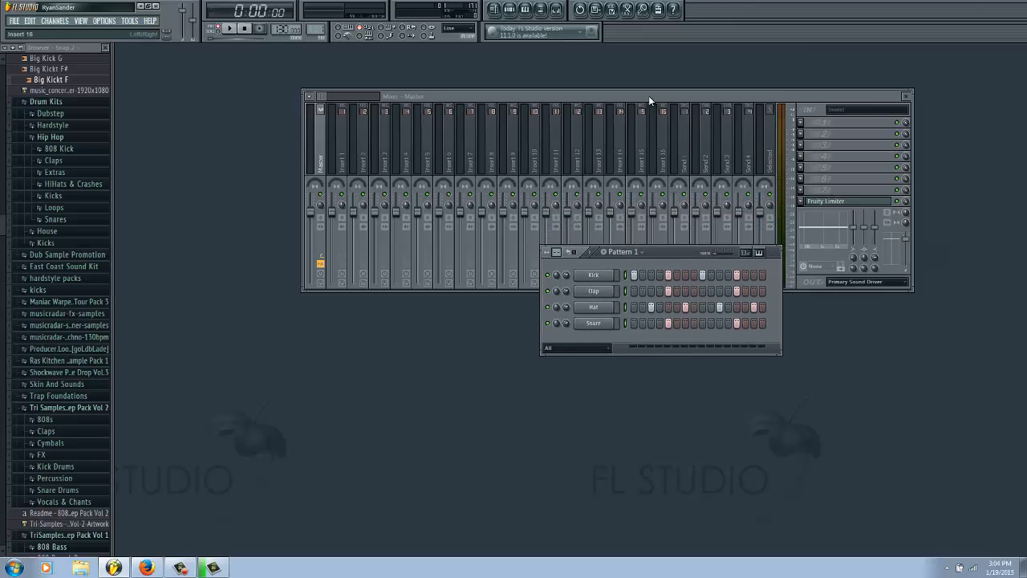
Step: Link the Kick, Clap, Hat and Snare channels to consecutive mixer tracks starting from Insert 1
{"action": "right_click", "coordinate": [350, 105]}
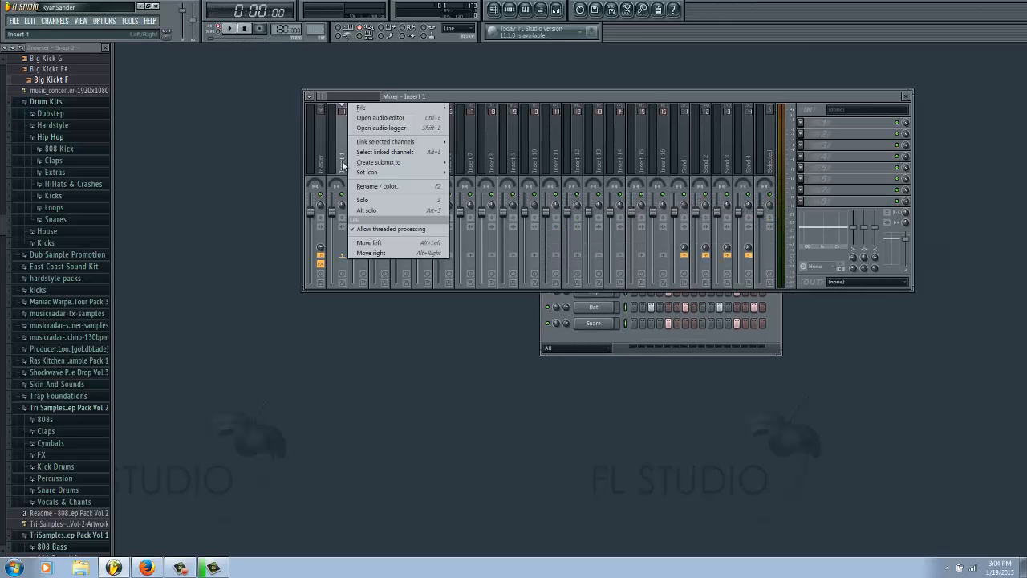
{"action": "mouse_move", "coordinate": [388, 143]}
{"action": "left_click", "coordinate": [479, 152]}
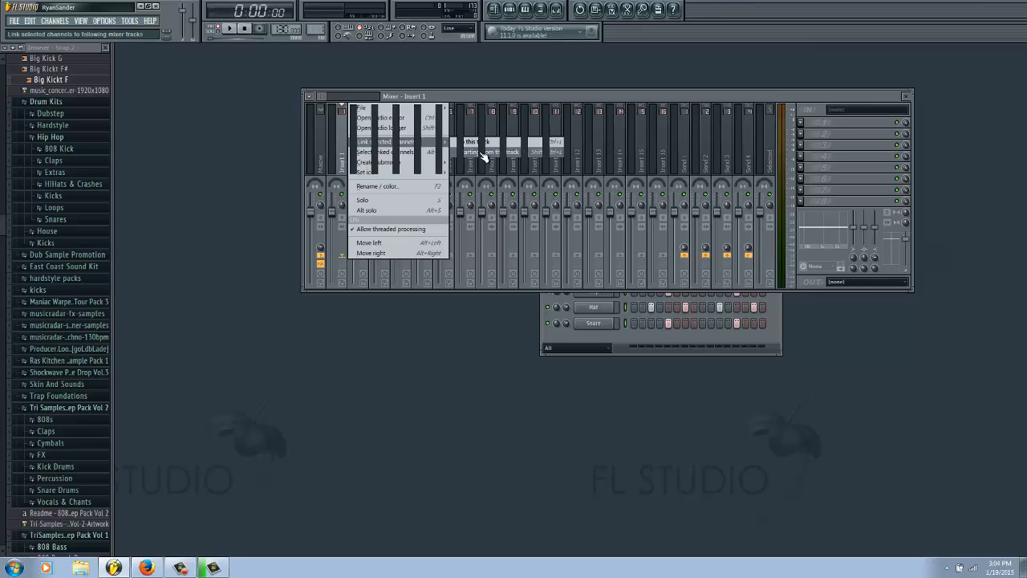
{"action": "left_click_drag", "start_coordinate": [430, 96], "coordinate": [455, 81]}
{"action": "left_click", "coordinate": [673, 347]}
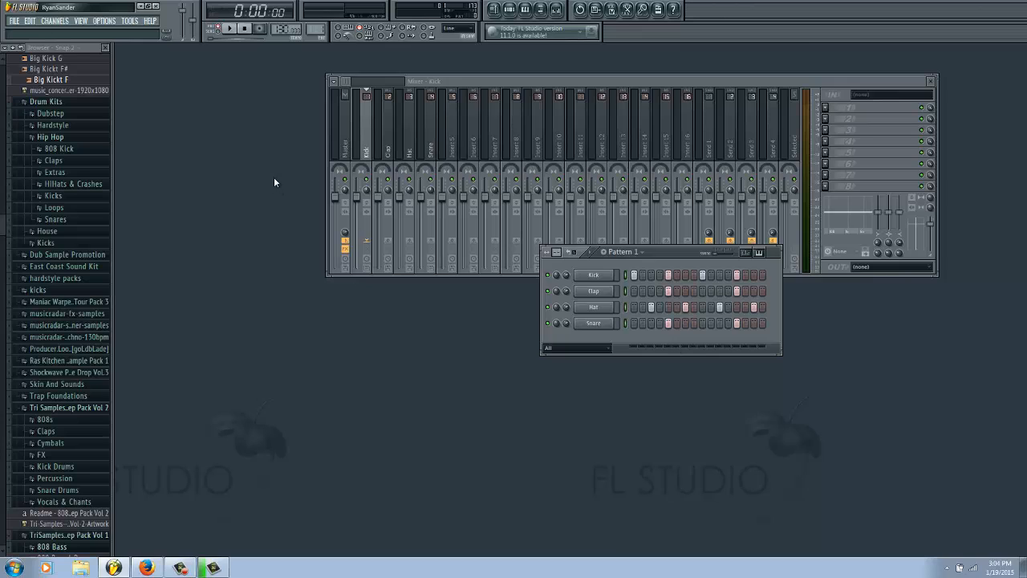
Step: Lower the Kick, Clap, Hat and Snare mixer faders and play the pattern while bringing the Kick down to about -4.8 dB
{"action": "left_click_drag", "start_coordinate": [355, 196], "coordinate": [405, 235]}
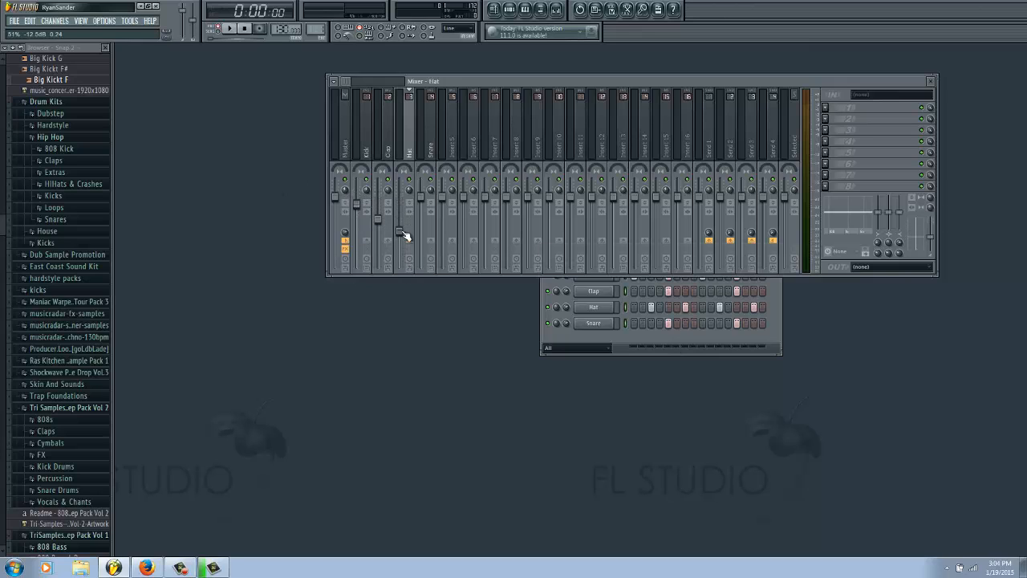
{"action": "left_click_drag", "start_coordinate": [424, 201], "coordinate": [425, 240]}
{"action": "key", "text": "space"}
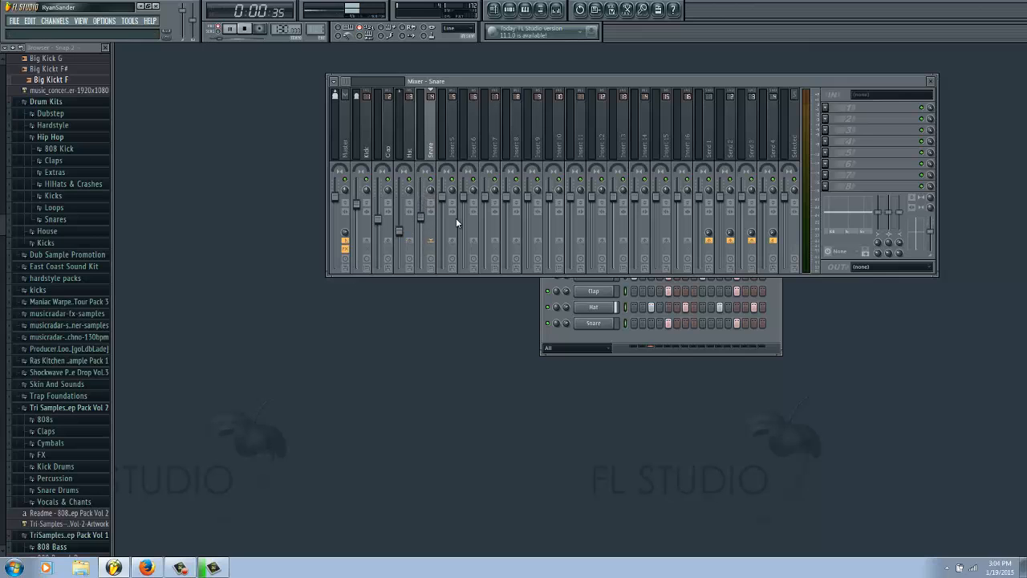
{"action": "left_click_drag", "start_coordinate": [359, 207], "coordinate": [359, 225]}
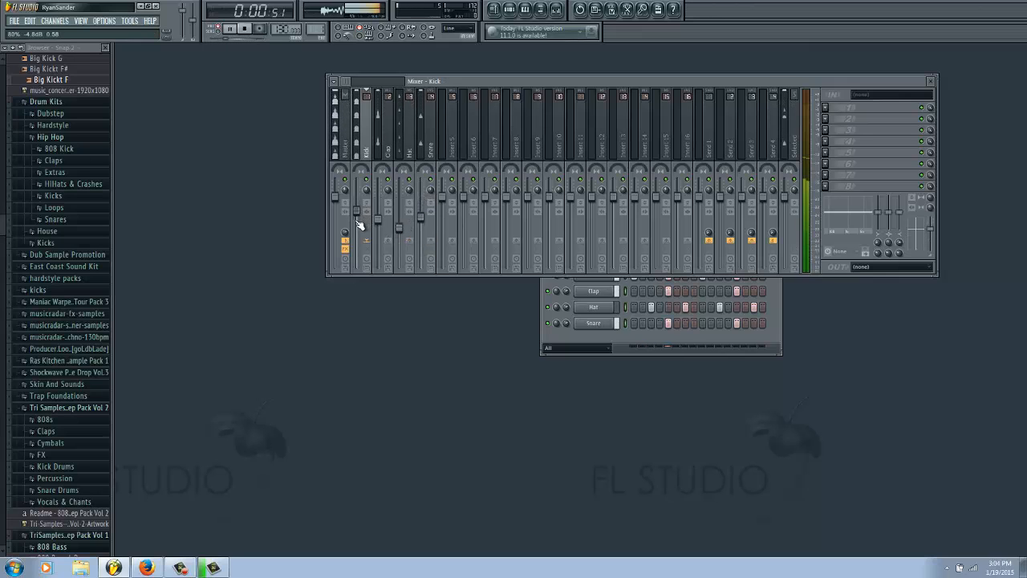
{"action": "key", "text": "space"}
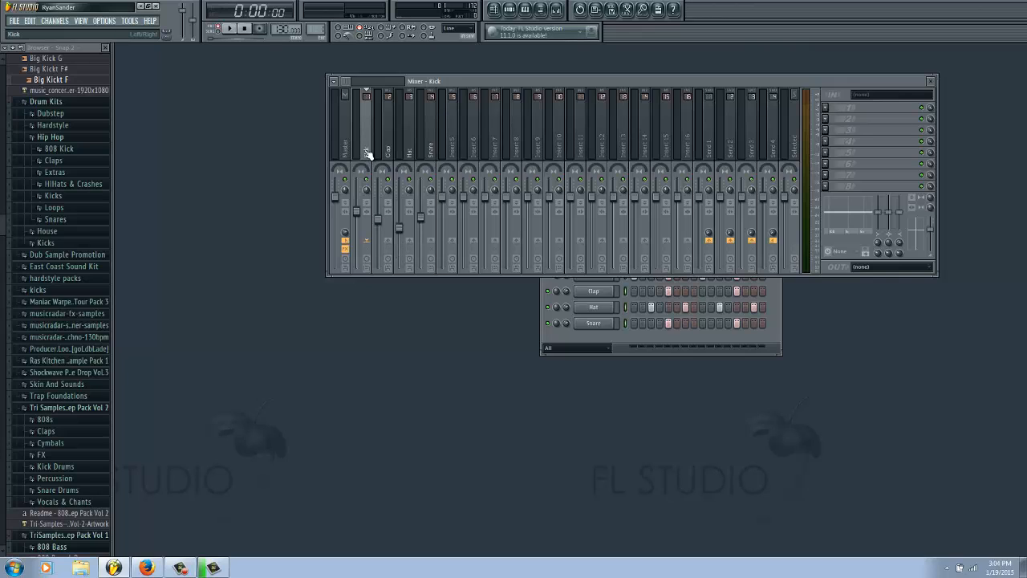
Step: Set the Send 1 level to 80% on each of the Kick, Clap, Hat and Snare mixer tracks by pasting the copied value
{"action": "right_click", "coordinate": [709, 234]}
{"action": "left_click", "coordinate": [755, 345]}
{"action": "left_click", "coordinate": [379, 147]}
{"action": "right_click", "coordinate": [709, 232]}
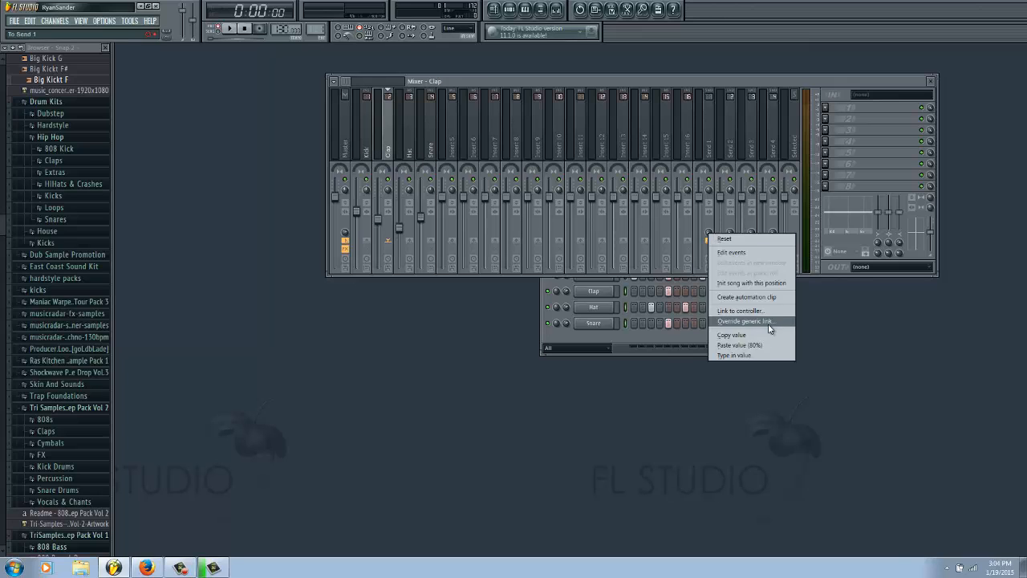
{"action": "left_click", "coordinate": [743, 345]}
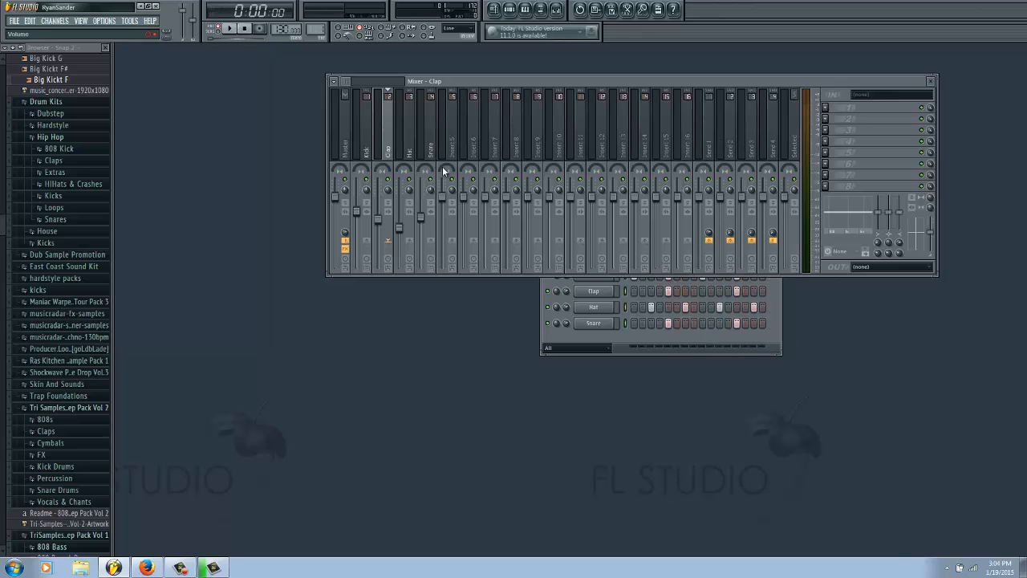
{"action": "left_click", "coordinate": [409, 152]}
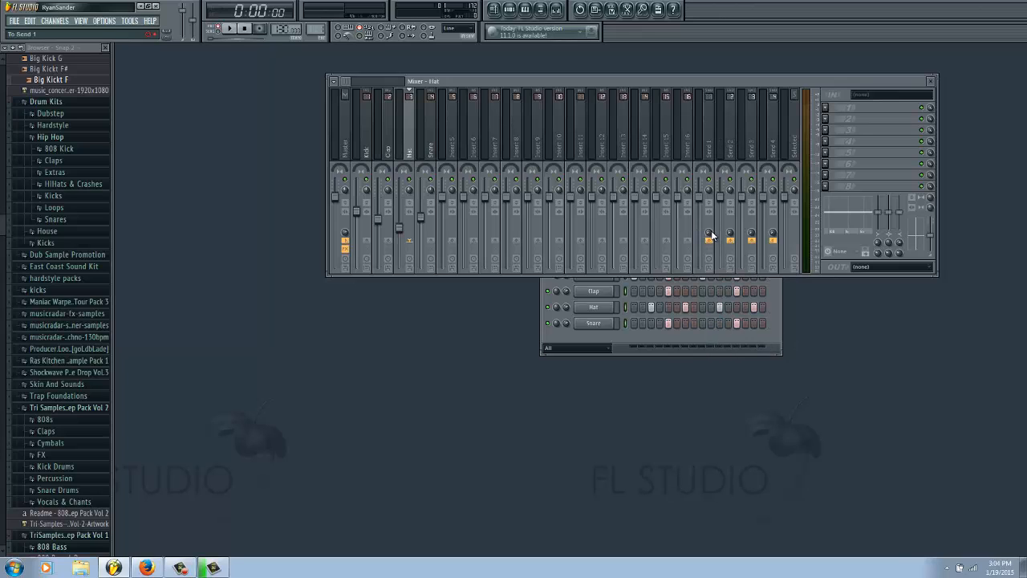
{"action": "right_click", "coordinate": [708, 235]}
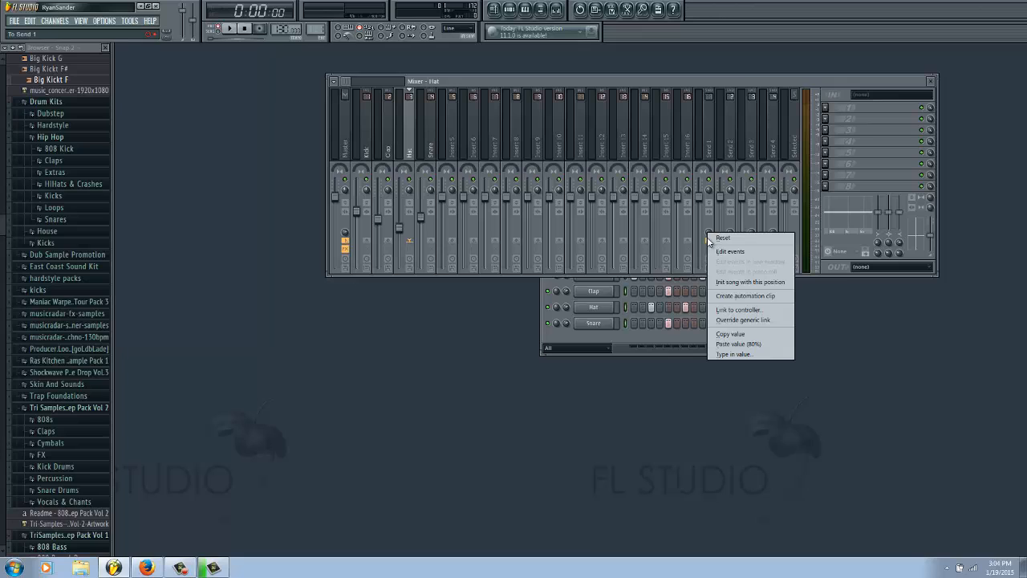
{"action": "left_click", "coordinate": [743, 345]}
{"action": "left_click", "coordinate": [431, 152]}
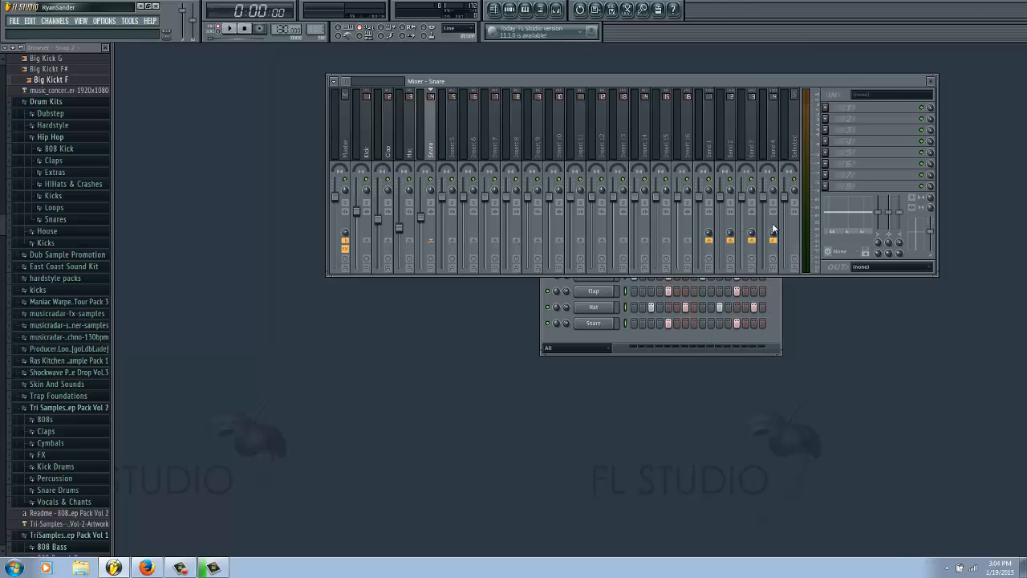
{"action": "right_click", "coordinate": [710, 235]}
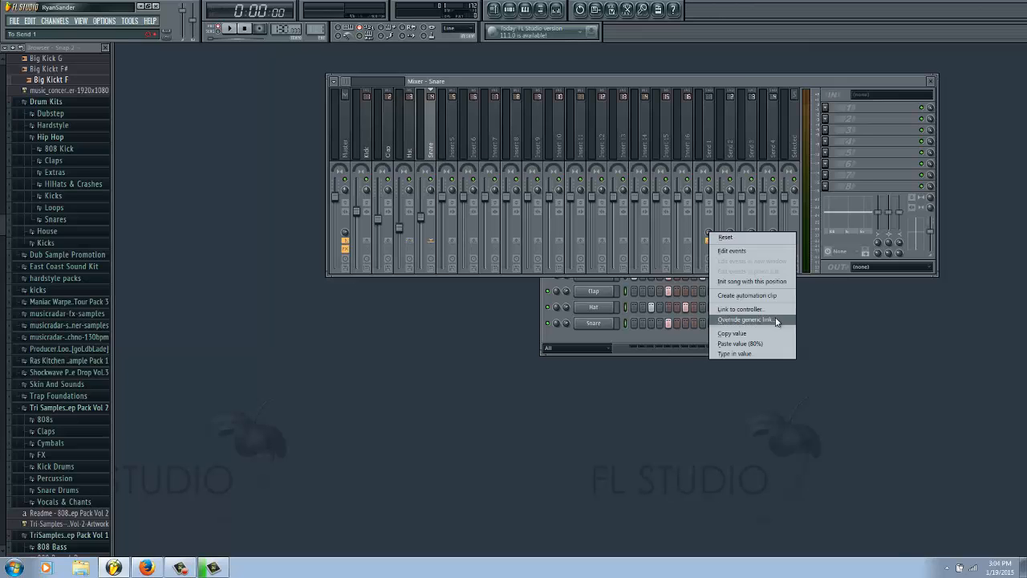
{"action": "left_click", "coordinate": [763, 343]}
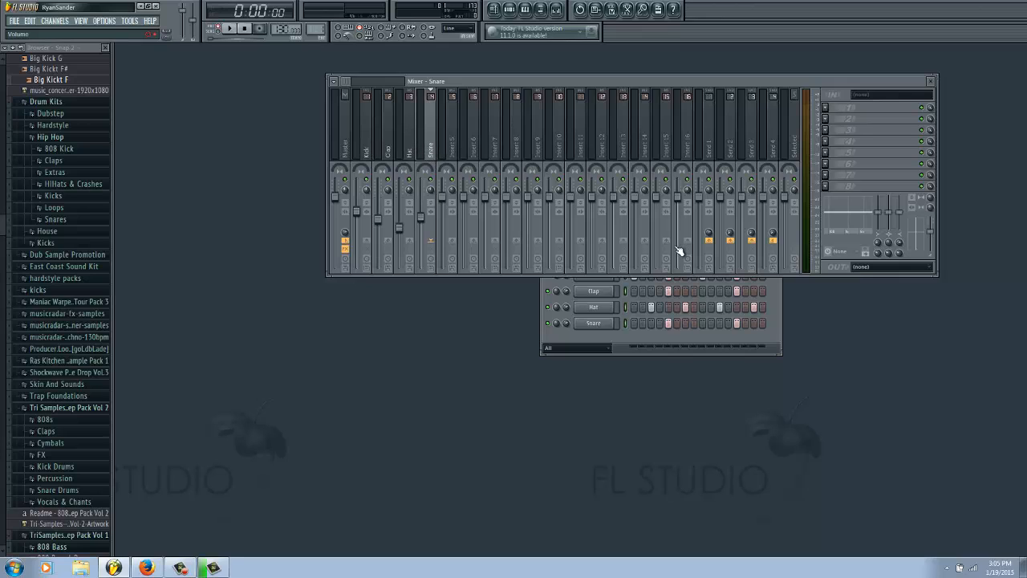
Step: Play the pattern with the Send 1 fader pulled all the way down, and return the fader to its original level
{"action": "left_click", "coordinate": [710, 156]}
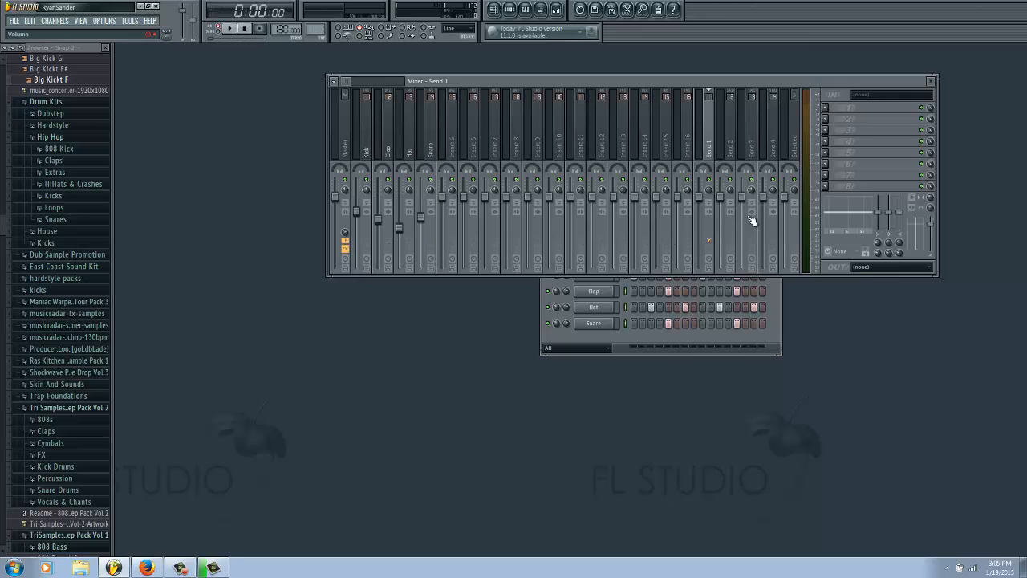
{"action": "key", "text": "space"}
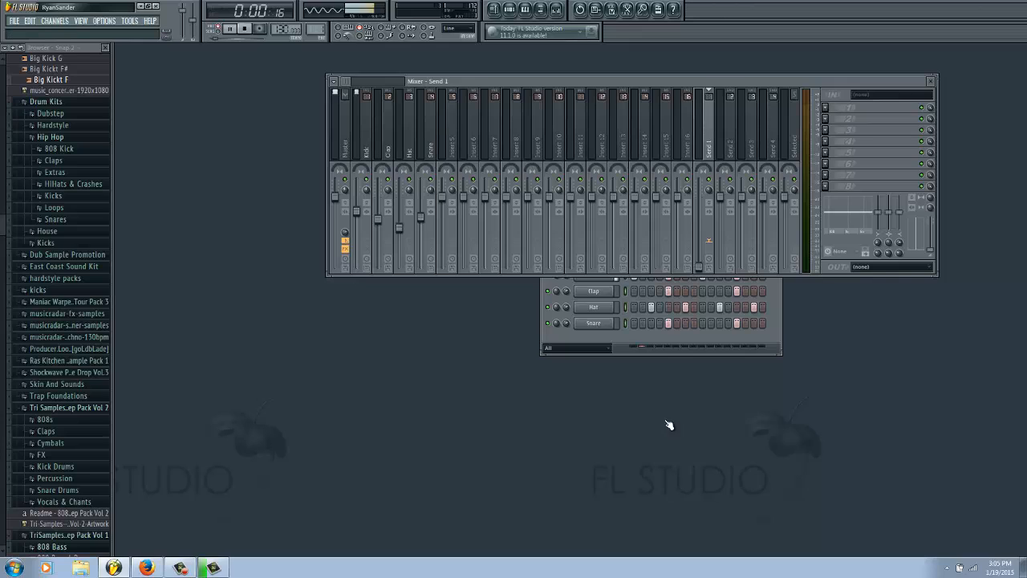
{"action": "key", "text": "space"}
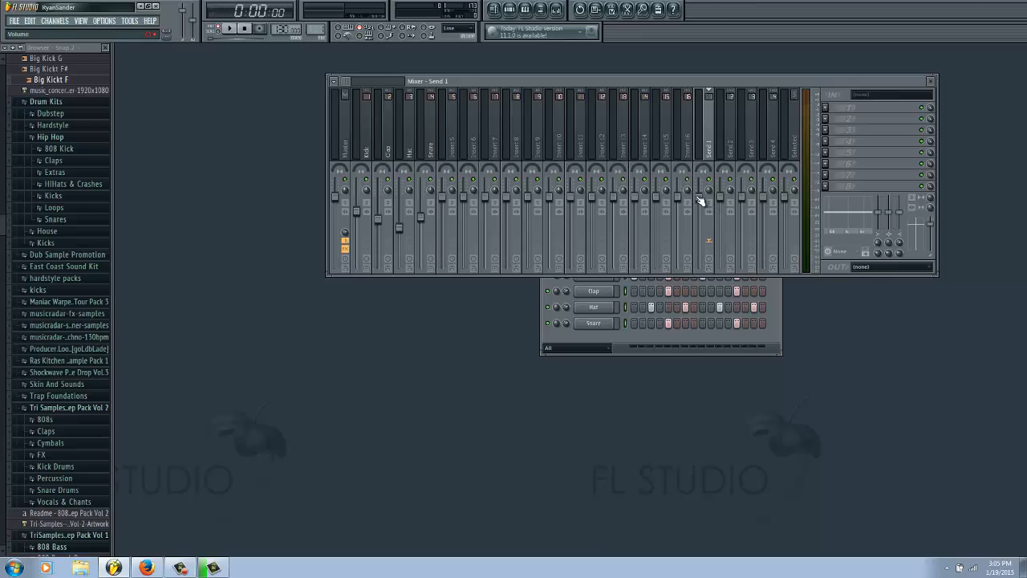
{"action": "left_click_drag", "start_coordinate": [698, 197], "coordinate": [698, 195]}
Step: Set the Send 1 track's send level to the Master to 80% by pasting the copied value
{"action": "left_click_drag", "start_coordinate": [346, 232], "coordinate": [342, 349]}
{"action": "left_click", "coordinate": [367, 152]}
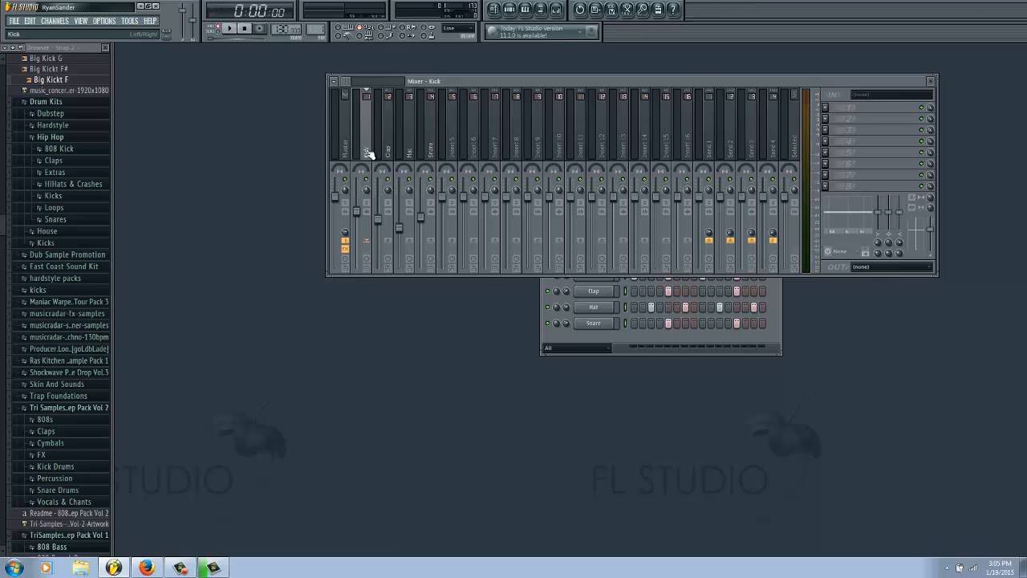
{"action": "left_click", "coordinate": [714, 155]}
{"action": "right_click", "coordinate": [345, 235]}
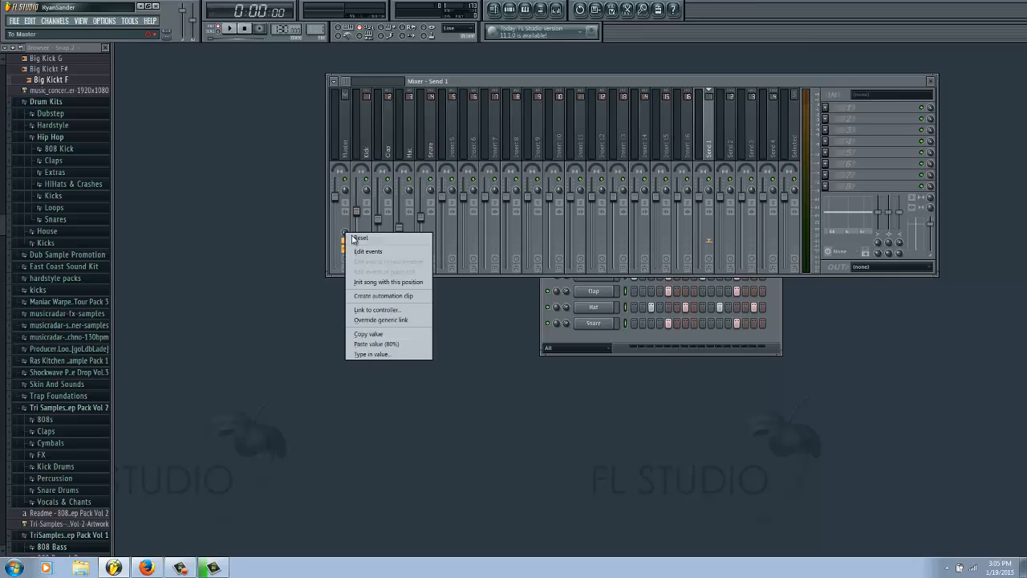
{"action": "left_click", "coordinate": [382, 344]}
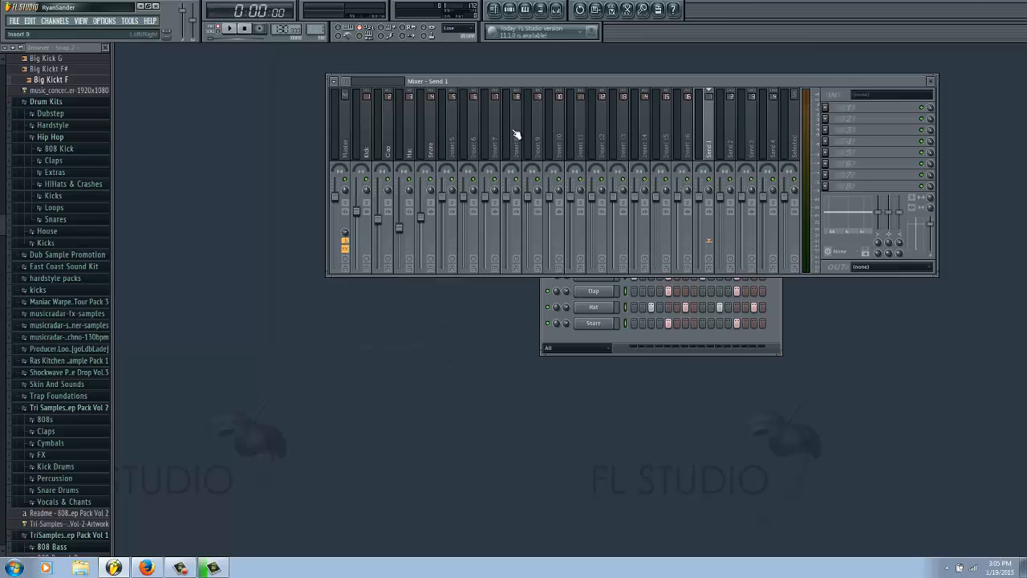
Step: Select the Kick, Clap, Hat and Snare mixer tracks in turn to review how each one is routed
{"action": "left_click", "coordinate": [371, 153]}
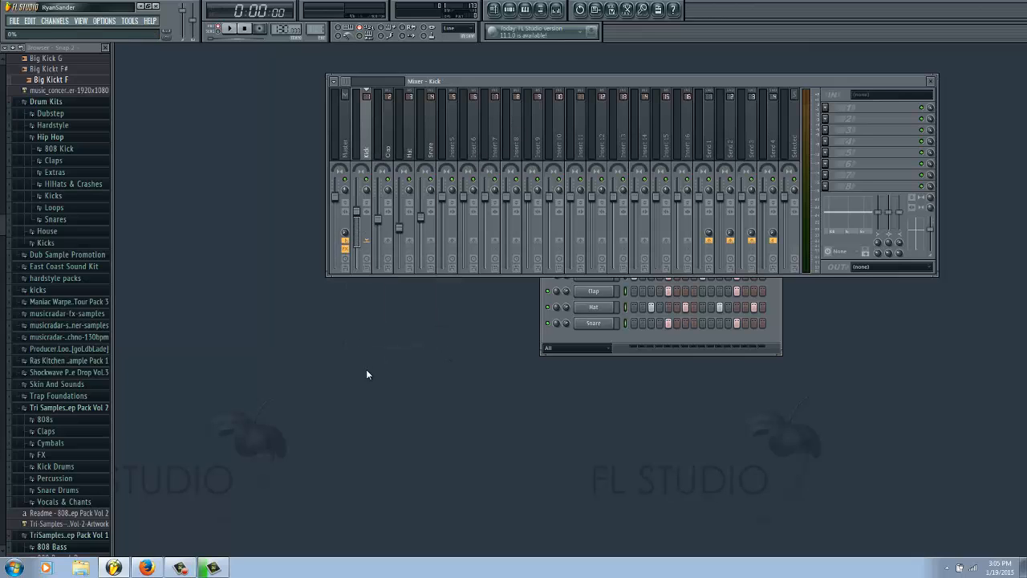
{"action": "left_click", "coordinate": [386, 154]}
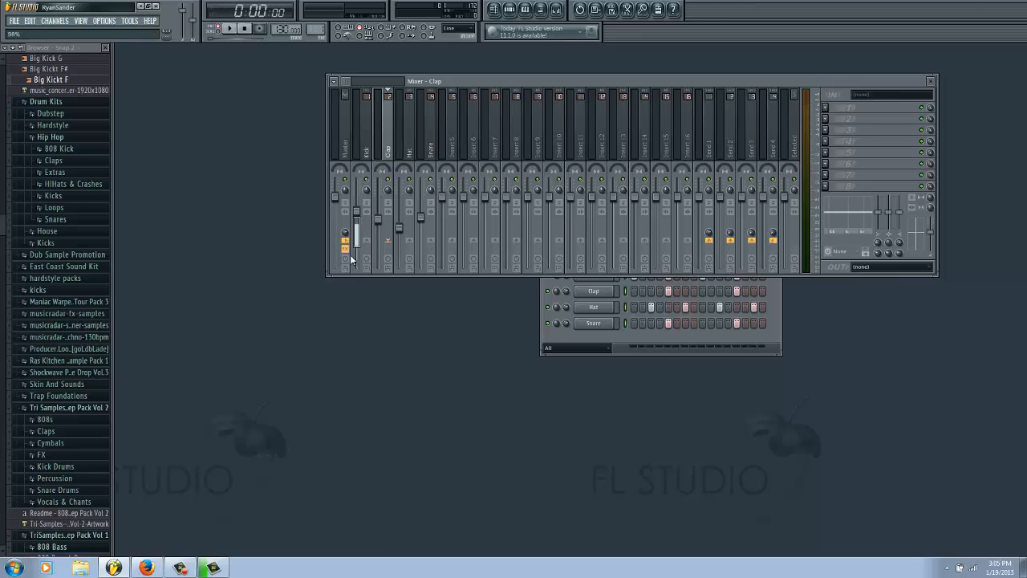
{"action": "left_click", "coordinate": [412, 148]}
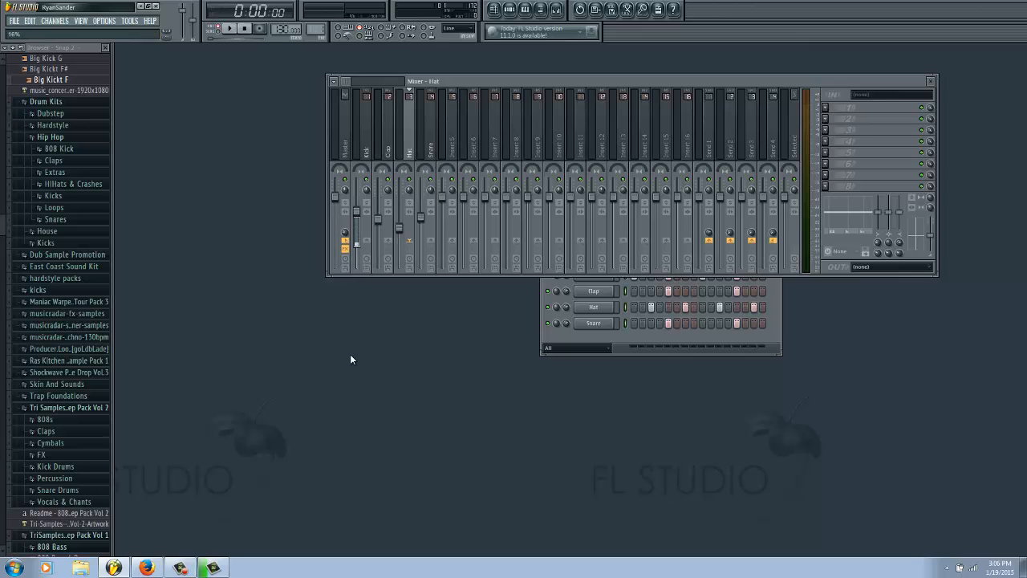
{"action": "left_click", "coordinate": [431, 140]}
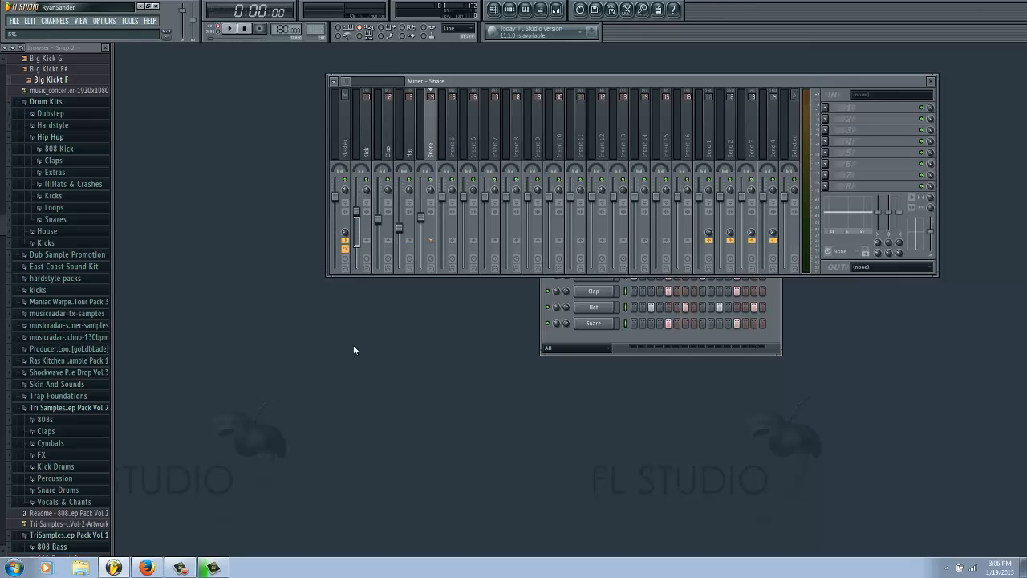
Step: Rename the Send 1 mixer track to Drums
{"action": "left_click", "coordinate": [711, 159]}
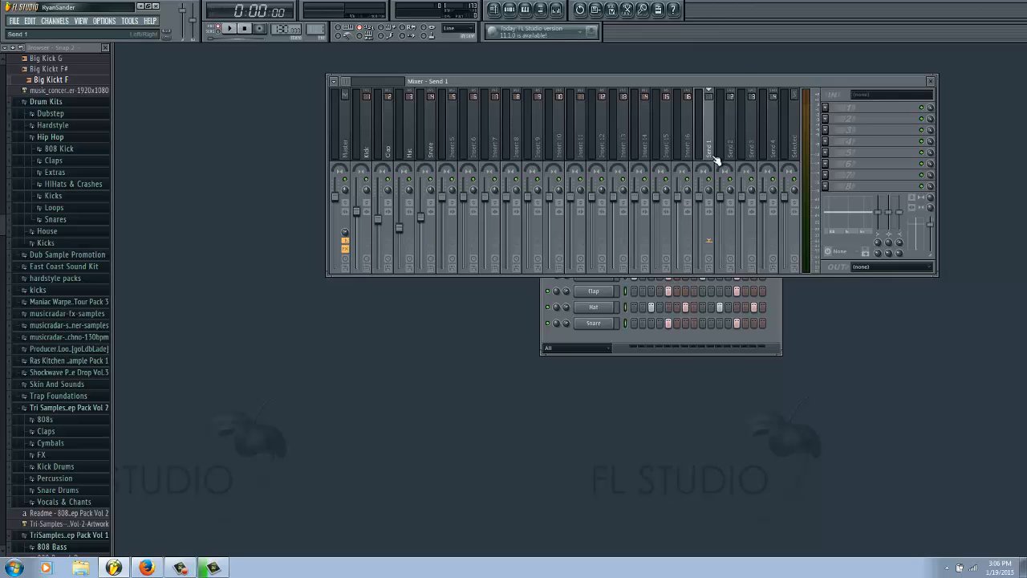
{"action": "right_click", "coordinate": [706, 156]}
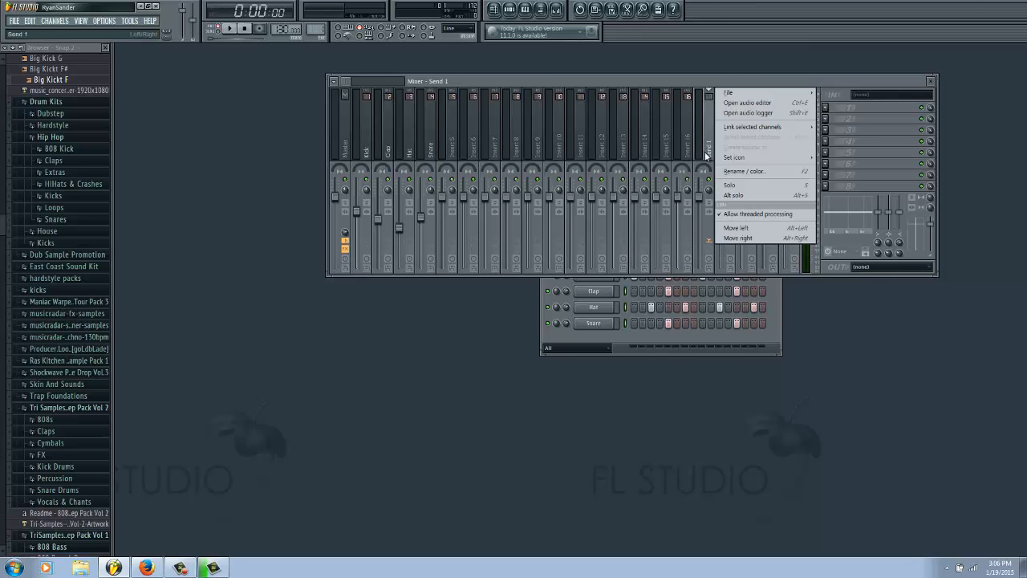
{"action": "left_click", "coordinate": [751, 171]}
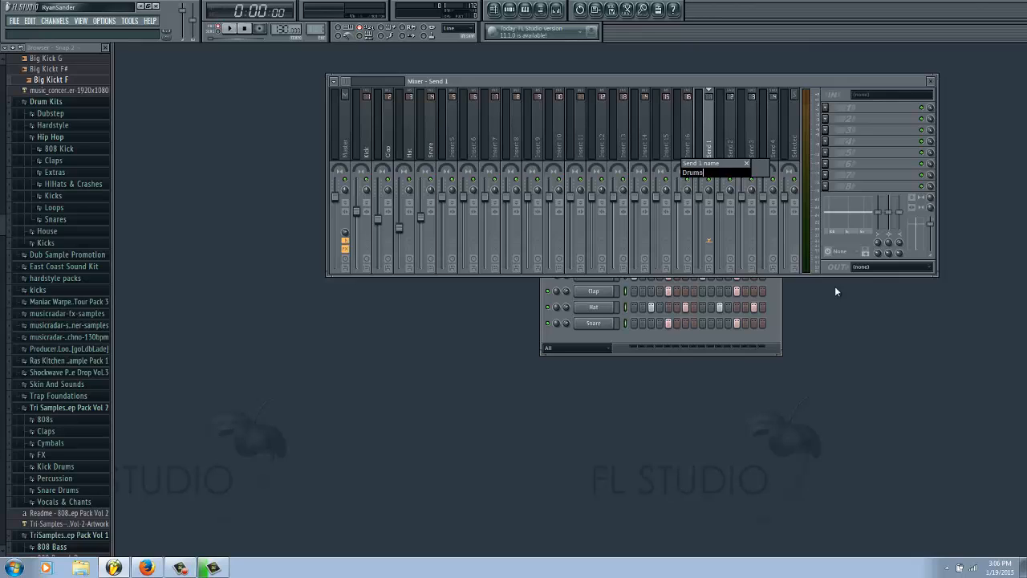
{"action": "key", "text": "Return"}
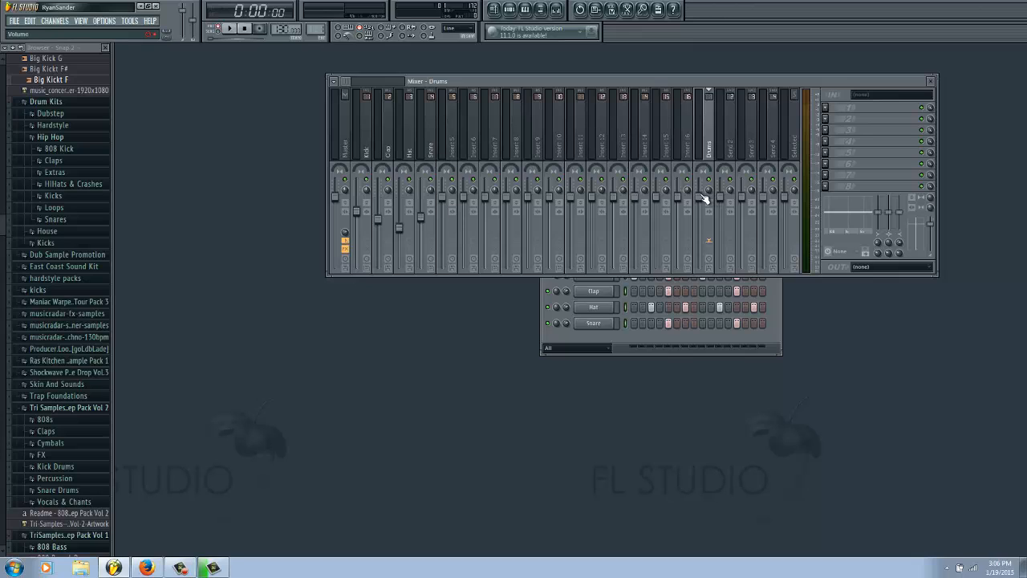
Step: Play the pattern with the Drums fader pulled all the way down, and raise it back to about -2.5 dB
{"action": "left_click_drag", "start_coordinate": [700, 198], "coordinate": [704, 273]}
{"action": "key", "text": "space"}
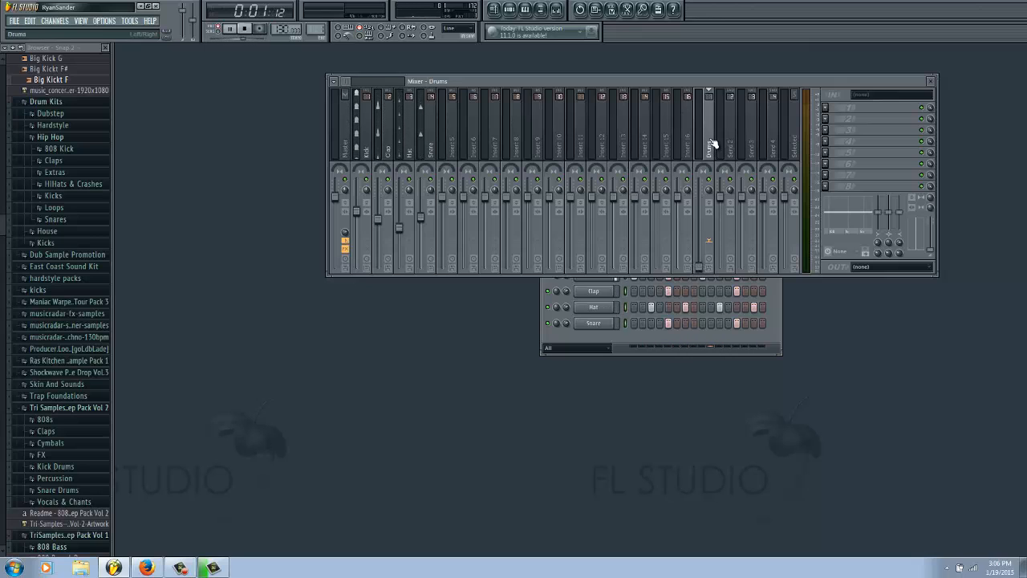
{"action": "left_click_drag", "start_coordinate": [702, 272], "coordinate": [704, 182]}
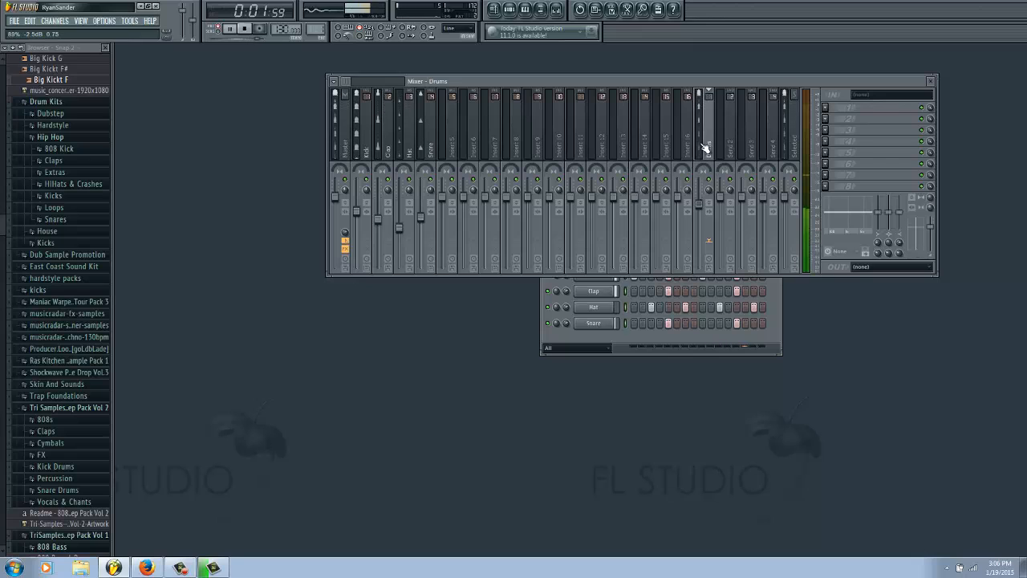
{"action": "key", "text": "space"}
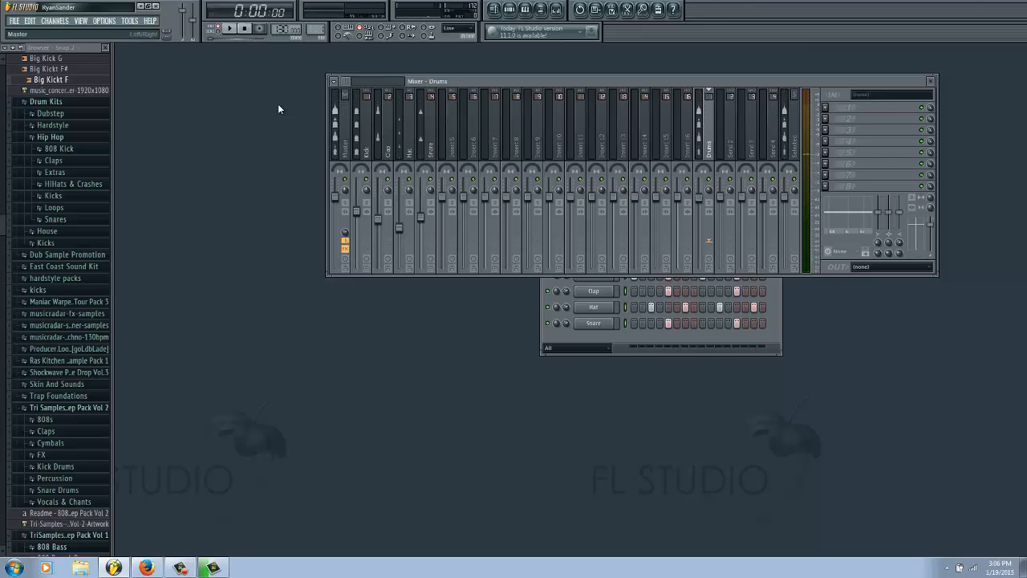
Step: Load Fruity Compressor in the first effect slot of the Drums track and move its window below the mixer
{"action": "left_click", "coordinate": [827, 107]}
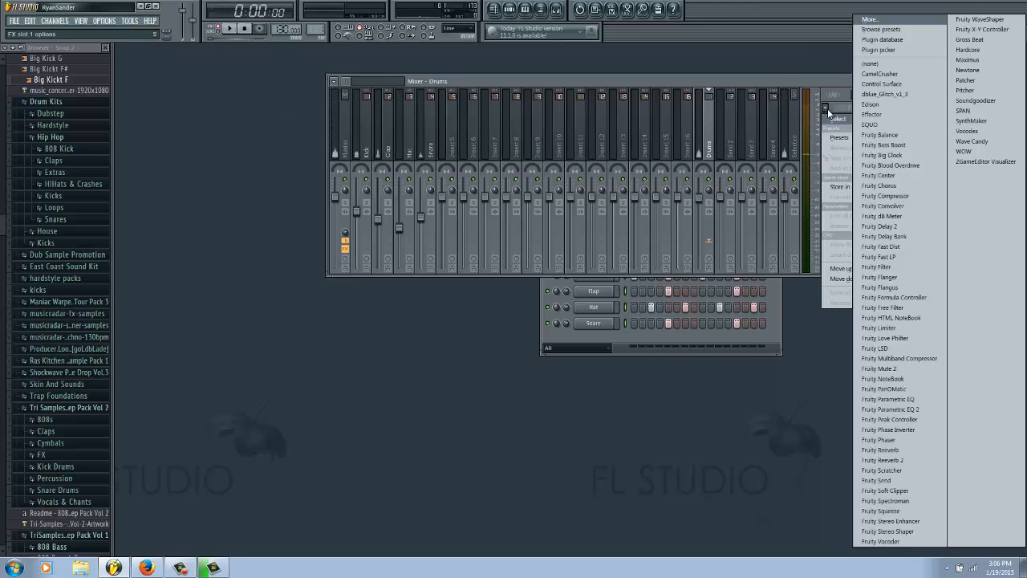
{"action": "left_click", "coordinate": [911, 196]}
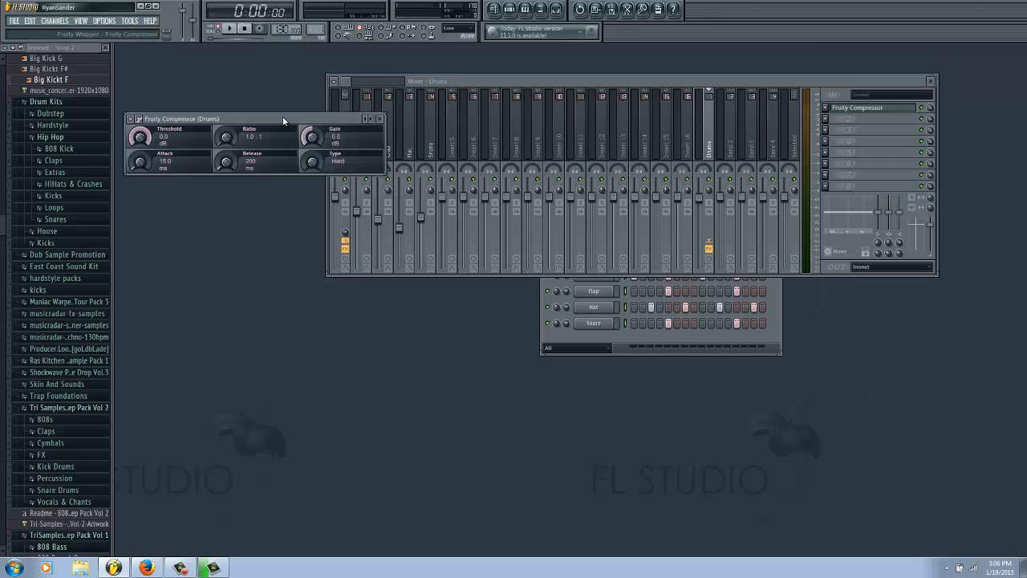
{"action": "left_click_drag", "start_coordinate": [282, 117], "coordinate": [766, 328]}
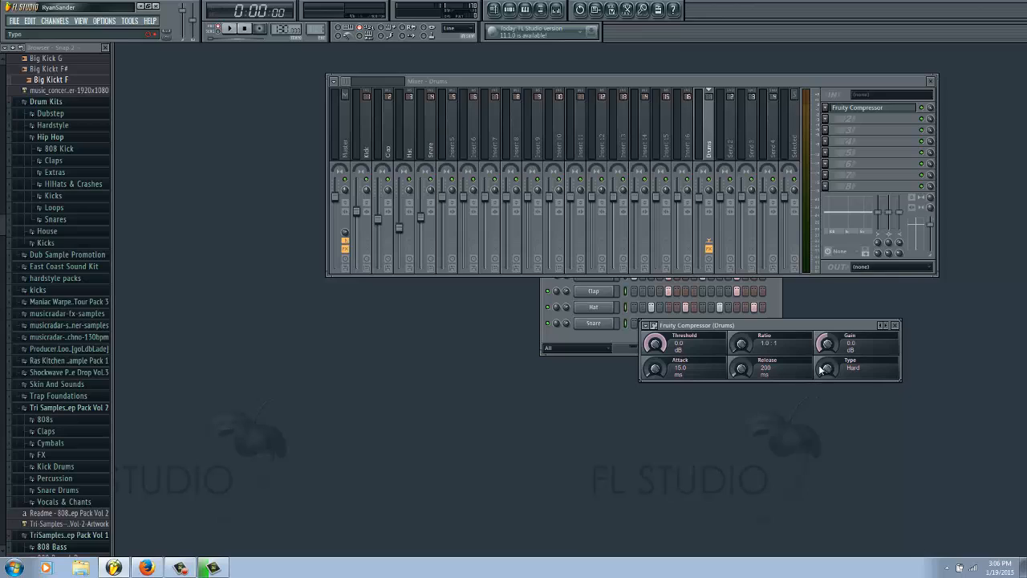
Step: Try the compressor's Type settings, return to Hard, and shift the compressor window slightly lower
{"action": "left_click_drag", "start_coordinate": [822, 370], "coordinate": [845, 282]}
{"action": "left_click_drag", "start_coordinate": [844, 231], "coordinate": [826, 349]}
{"action": "left_click_drag", "start_coordinate": [822, 369], "coordinate": [820, 352]}
{"action": "left_click_drag", "start_coordinate": [788, 322], "coordinate": [782, 343]}
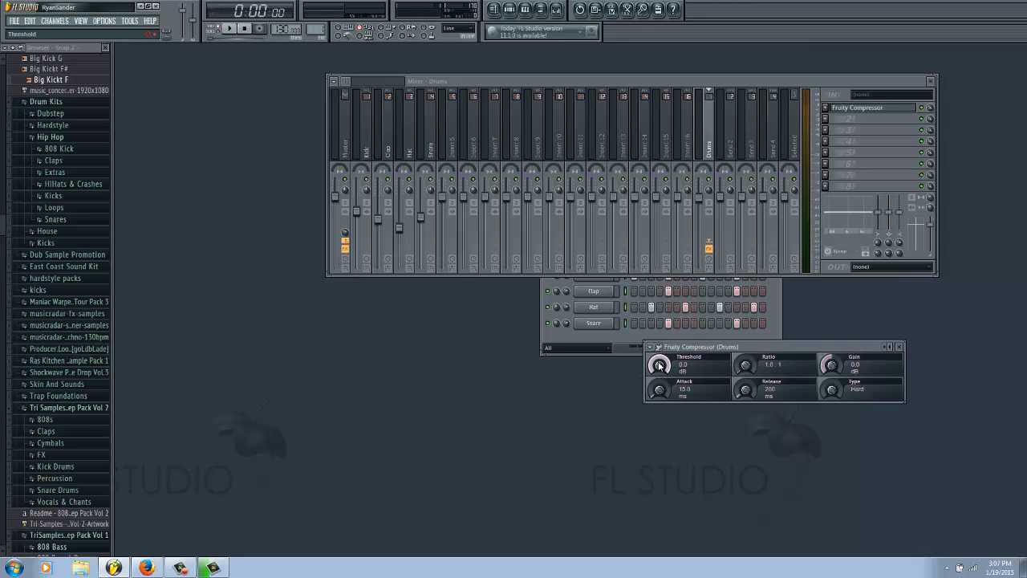
Step: Lower the compressor's threshold on the Drums track to -20.9 dB
{"action": "left_click_drag", "start_coordinate": [660, 365], "coordinate": [659, 368]}
{"action": "left_click_drag", "start_coordinate": [663, 389], "coordinate": [671, 419]}
{"action": "scroll", "coordinate": [745, 366], "scroll_direction": "up", "scroll_amount": 5}
{"action": "scroll", "coordinate": [743, 364], "scroll_direction": "up", "scroll_amount": 4}
{"action": "scroll", "coordinate": [742, 364], "scroll_direction": "up", "scroll_amount": 1}
{"action": "scroll", "coordinate": [743, 364], "scroll_direction": "up", "scroll_amount": 4}
Step: Set the compressor's ratio to 5.0:1
{"action": "left_click_drag", "start_coordinate": [742, 332], "coordinate": [727, 382]}
{"action": "left_click_drag", "start_coordinate": [747, 366], "coordinate": [744, 373]}
{"action": "left_click_drag", "start_coordinate": [755, 367], "coordinate": [750, 366]}
{"action": "scroll", "coordinate": [744, 369], "scroll_direction": "up", "scroll_amount": 5}
{"action": "left_click_drag", "start_coordinate": [742, 365], "coordinate": [742, 350]}
{"action": "left_click_drag", "start_coordinate": [739, 347], "coordinate": [739, 345]}
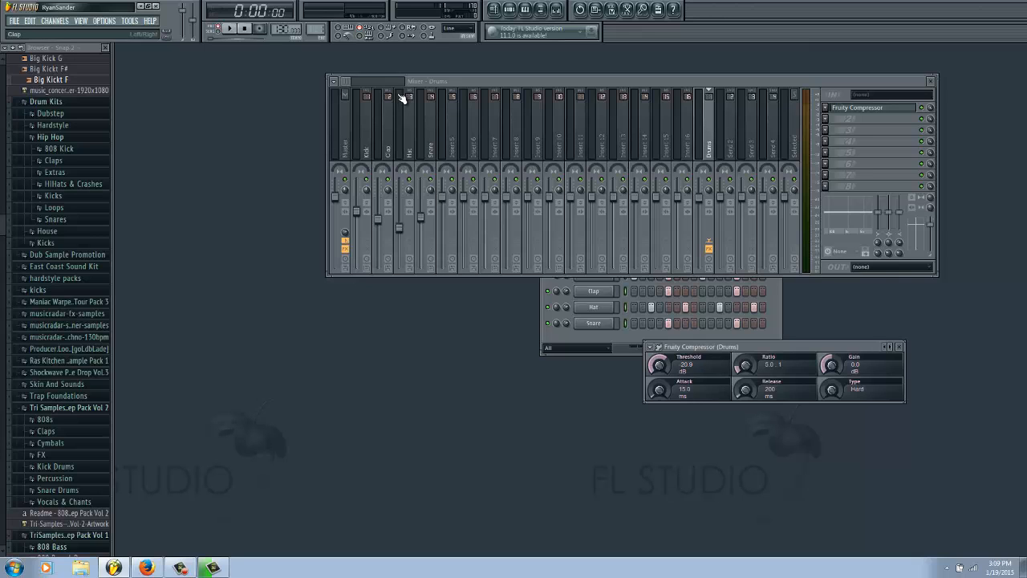
Step: Play the pattern twice and watch the Drums track's level meter with the compressor active
{"action": "key", "text": "space"}
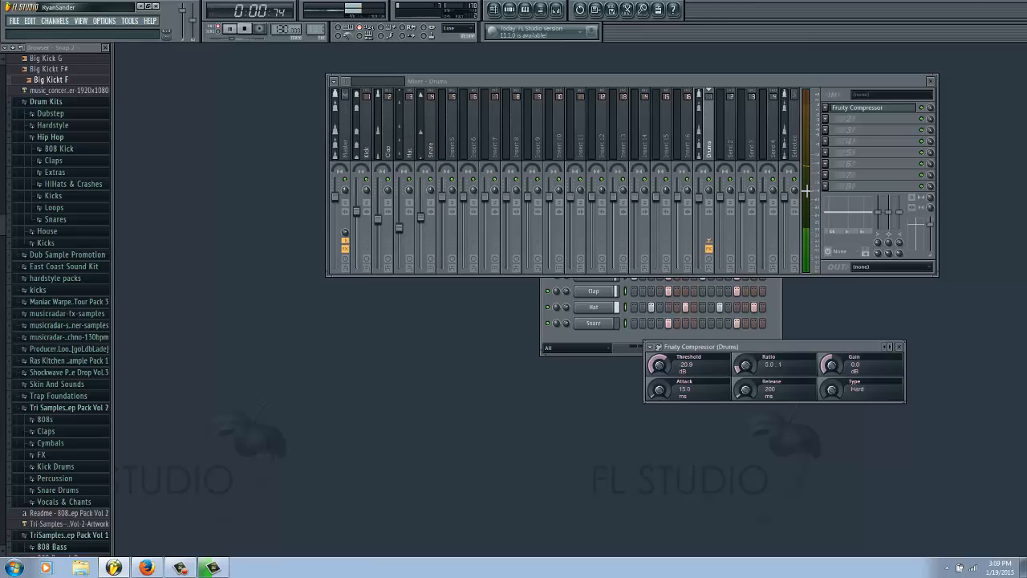
{"action": "key", "text": "space"}
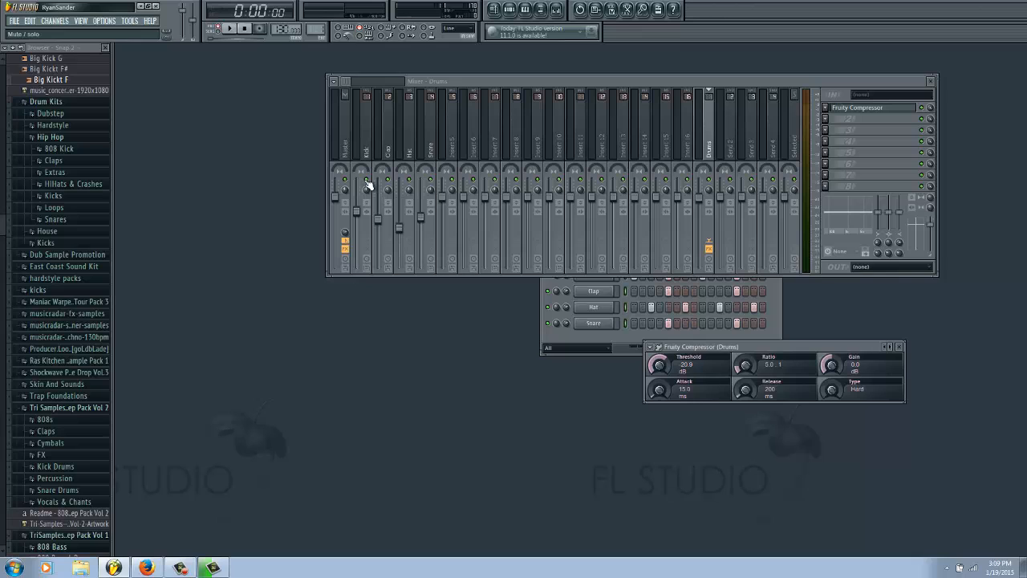
{"action": "key", "text": "space"}
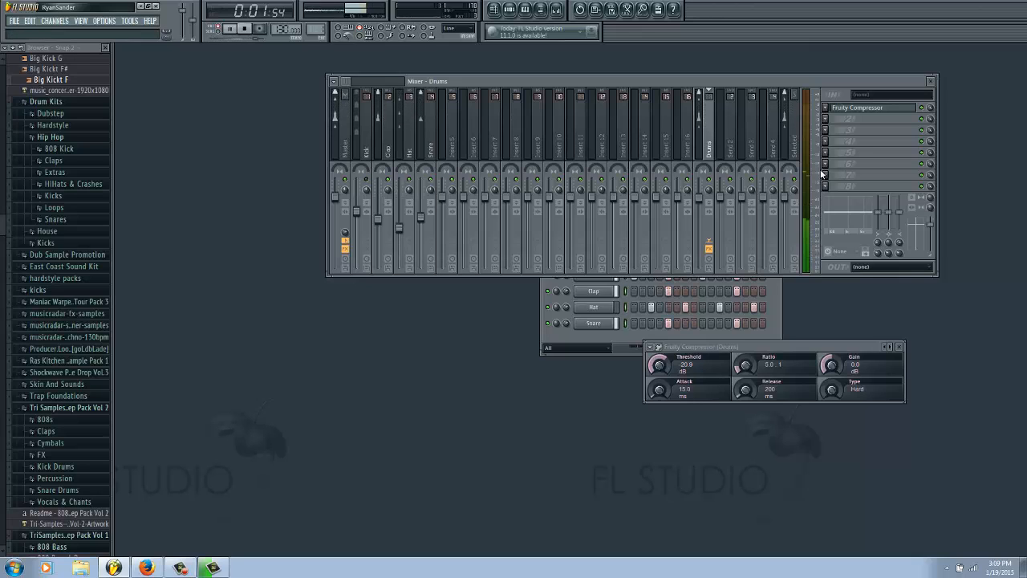
{"action": "key", "text": "space"}
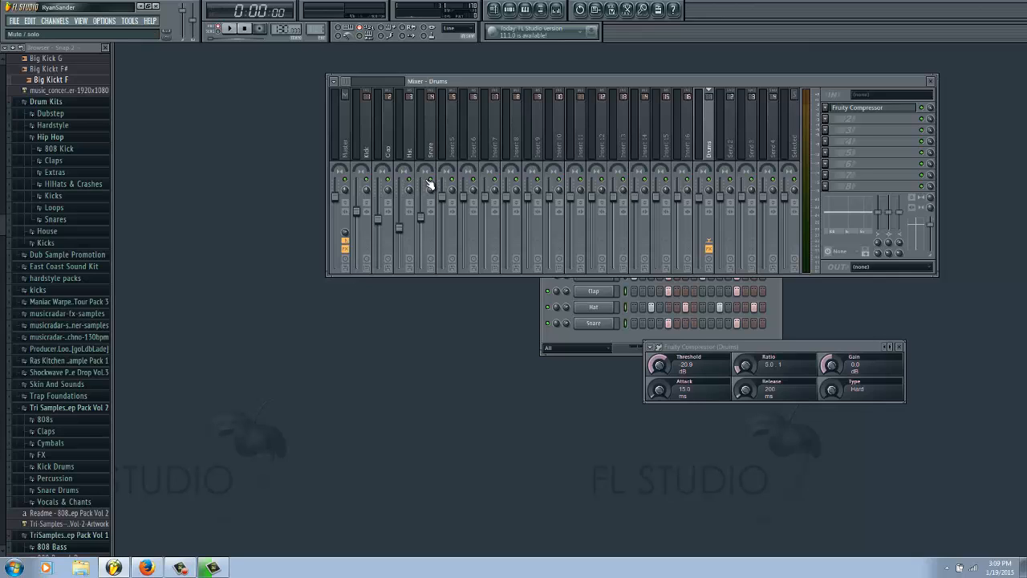
Step: Move the compressor window just below the Snare row of the drum pattern so all channels stay uncovered
{"action": "left_click_drag", "start_coordinate": [733, 347], "coordinate": [730, 344]}
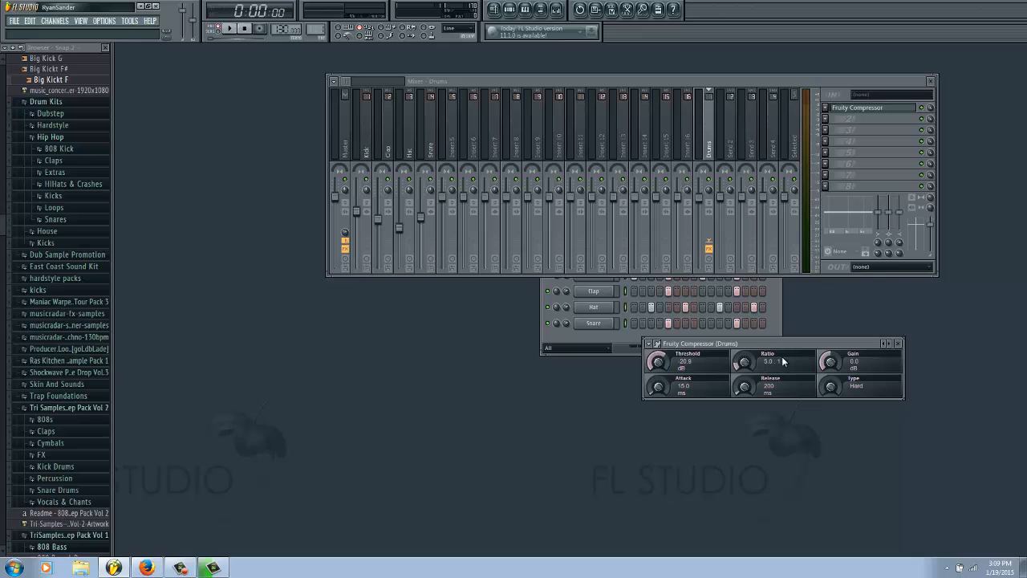
{"action": "left_click_drag", "start_coordinate": [787, 344], "coordinate": [679, 301]}
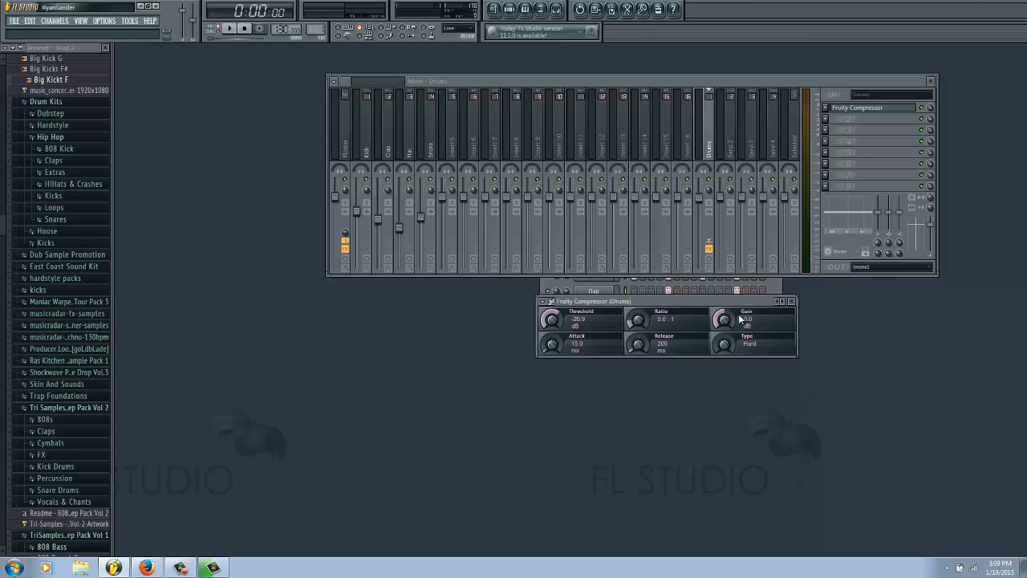
{"action": "left_click_drag", "start_coordinate": [733, 301], "coordinate": [732, 359]}
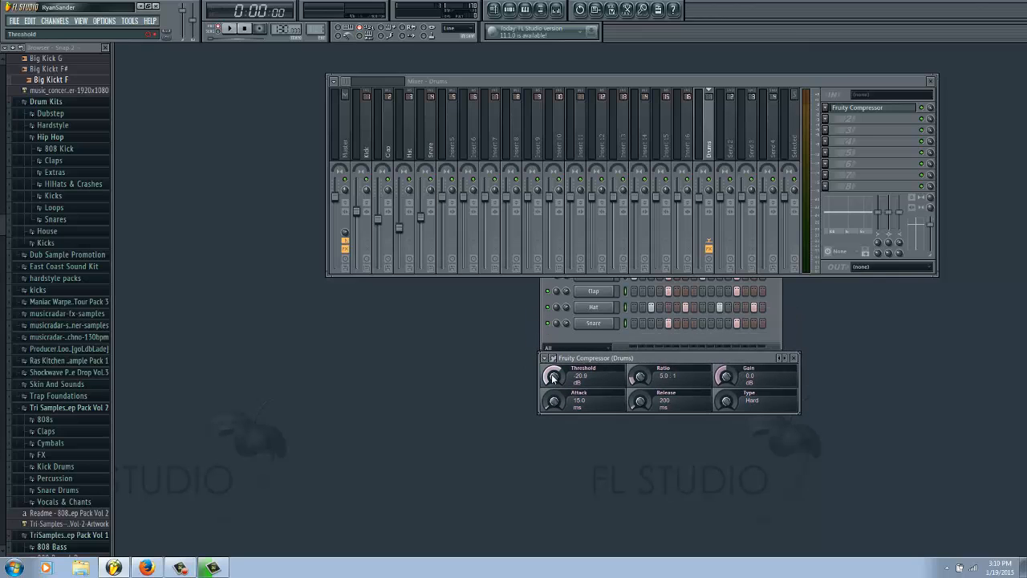
Step: Set the compressor's threshold to -22.0 dB and play the pattern to hear the effect
{"action": "left_click_drag", "start_coordinate": [554, 375], "coordinate": [541, 413]}
{"action": "mouse_move", "coordinate": [535, 395]}
{"action": "left_mouse_down"}
{"action": "mouse_move", "coordinate": [544, 379]}
{"action": "mouse_move", "coordinate": [548, 392]}
{"action": "left_mouse_up"}
{"action": "left_click_drag", "start_coordinate": [552, 382], "coordinate": [557, 373]}
{"action": "key", "text": "space"}
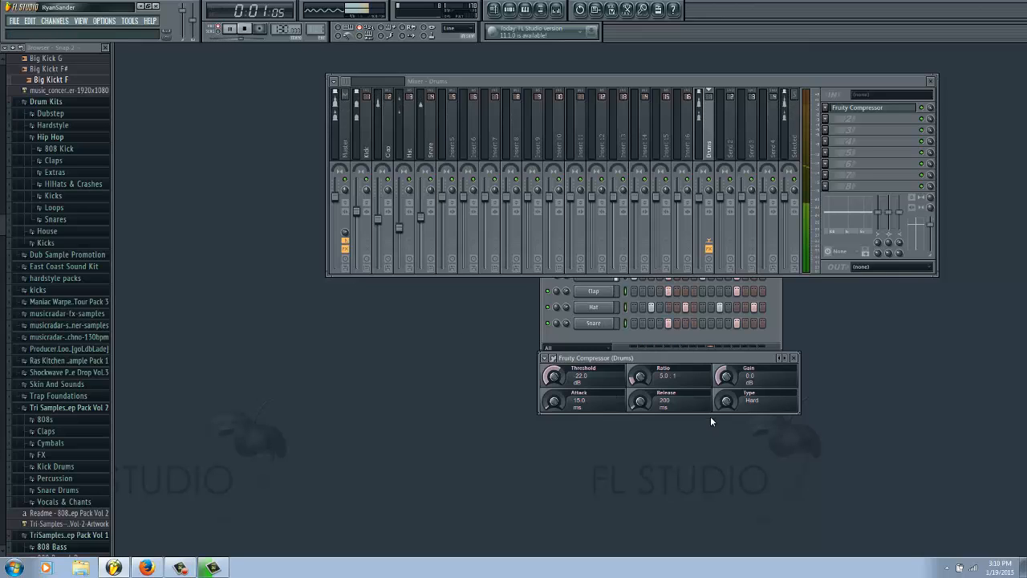
{"action": "key", "text": "space"}
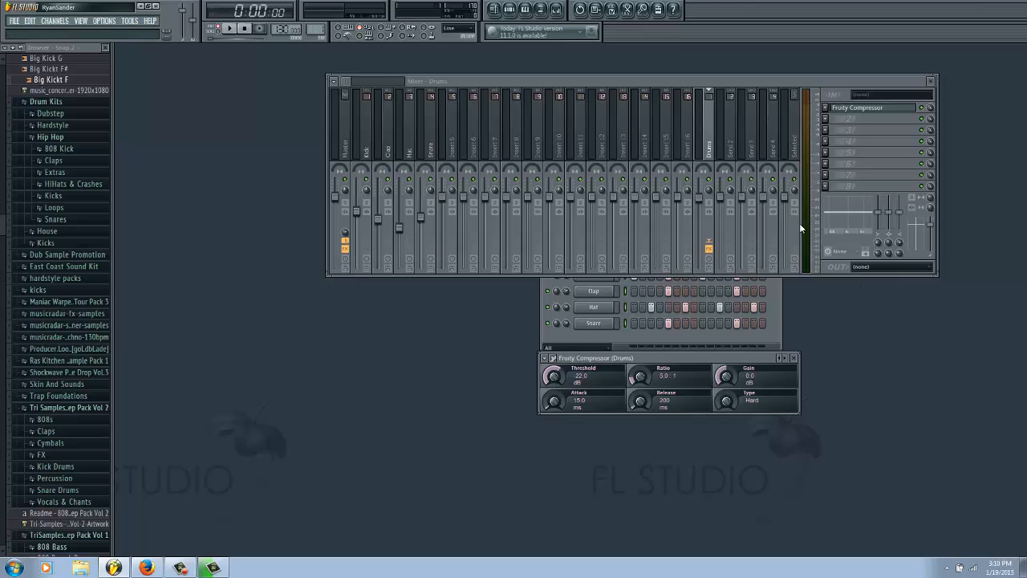
Step: Play the pattern while varying the compressor's threshold and raising its ratio
{"action": "key", "text": "space"}
{"action": "left_click_drag", "start_coordinate": [559, 379], "coordinate": [557, 401]}
{"action": "left_click_drag", "start_coordinate": [558, 404], "coordinate": [558, 367]}
{"action": "left_click_drag", "start_coordinate": [552, 377], "coordinate": [536, 410]}
{"action": "left_click_drag", "start_coordinate": [640, 377], "coordinate": [642, 361]}
{"action": "left_click_drag", "start_coordinate": [641, 375], "coordinate": [643, 336]}
{"action": "left_click_drag", "start_coordinate": [636, 375], "coordinate": [634, 359]}
Step: Sweep the threshold up and down while testing playback, and settle on a -33.0 dB threshold with an 11.7:1 ratio
{"action": "left_click_drag", "start_coordinate": [553, 374], "coordinate": [543, 265]}
{"action": "key", "text": "space"}
{"action": "left_click_drag", "start_coordinate": [553, 375], "coordinate": [545, 425]}
{"action": "key", "text": "space"}
{"action": "left_click_drag", "start_coordinate": [553, 380], "coordinate": [552, 386]}
{"action": "left_click_drag", "start_coordinate": [639, 377], "coordinate": [641, 378]}
{"action": "left_click_drag", "start_coordinate": [553, 377], "coordinate": [556, 391]}
Step: Raise the Drums fader to about 2.9 dB, and bring it back down close to the level of the unused tracks
{"action": "left_click_drag", "start_coordinate": [699, 199], "coordinate": [699, 194]}
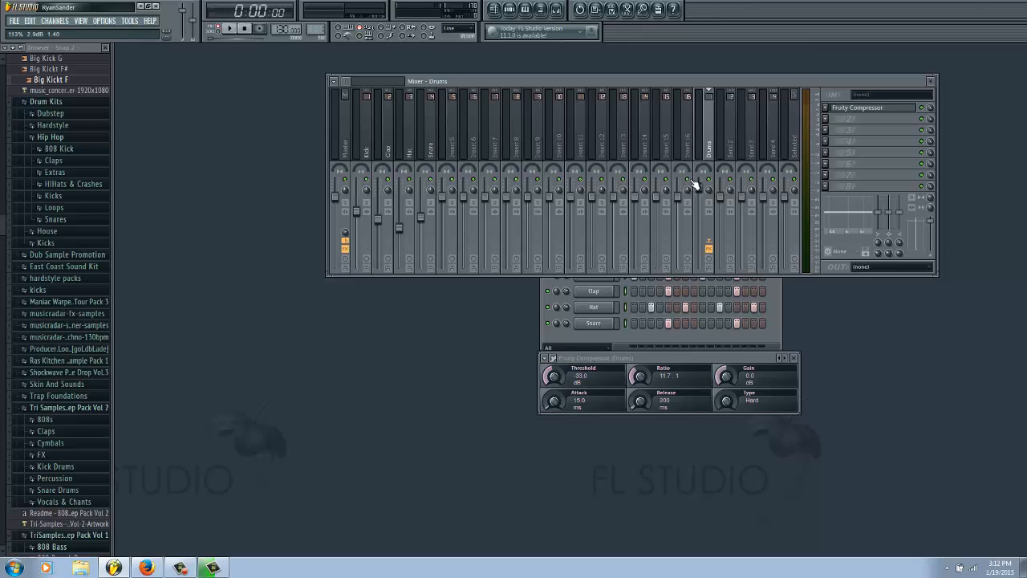
{"action": "scroll", "coordinate": [703, 193], "scroll_direction": "up", "scroll_amount": 3}
{"action": "left_click_drag", "start_coordinate": [701, 191], "coordinate": [719, 231]}
Step: Raise the compressor's gain to 2.3 dB and its ratio to 14.0:1
{"action": "left_click_drag", "start_coordinate": [727, 377], "coordinate": [728, 380]}
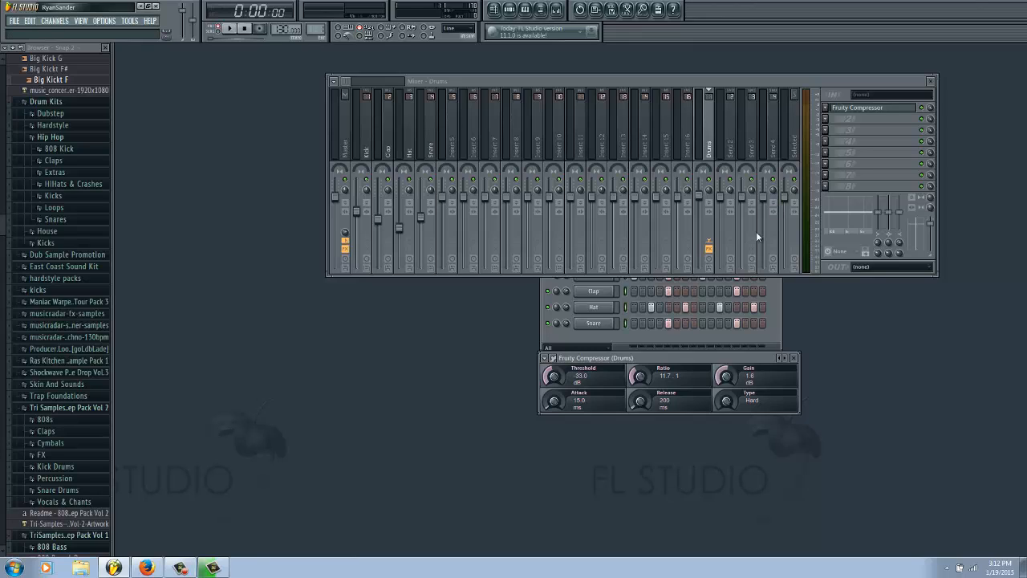
{"action": "left_click_drag", "start_coordinate": [726, 375], "coordinate": [726, 354]}
{"action": "left_click_drag", "start_coordinate": [640, 375], "coordinate": [640, 363]}
{"action": "scroll", "coordinate": [647, 379], "scroll_direction": "up", "scroll_amount": 1}
Step: Set the compressor's threshold to -30.5 dB while playing the pattern
{"action": "key", "text": "space"}
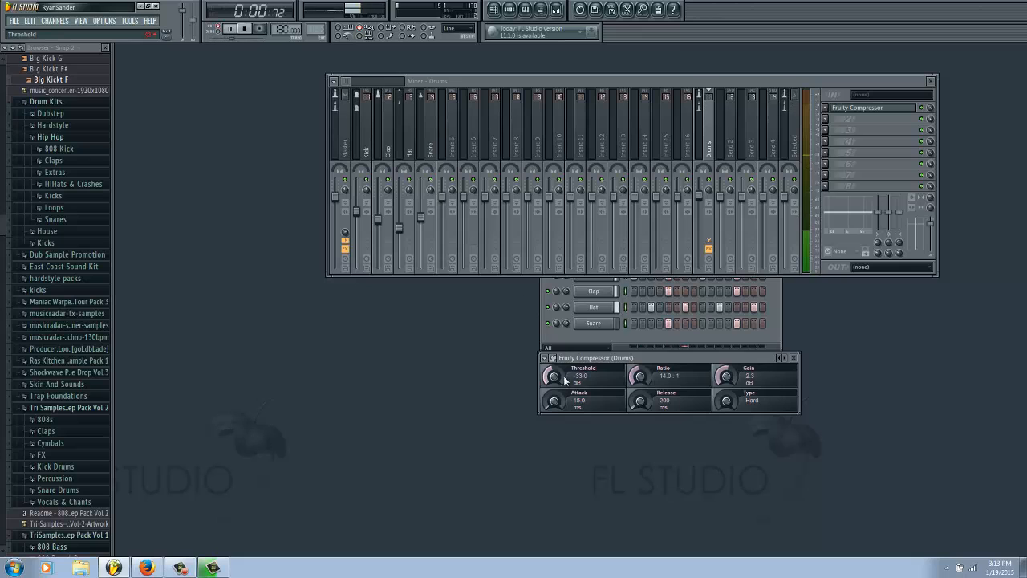
{"action": "scroll", "coordinate": [554, 378], "scroll_direction": "down", "scroll_amount": 1}
{"action": "scroll", "coordinate": [554, 377], "scroll_direction": "up", "scroll_amount": 3}
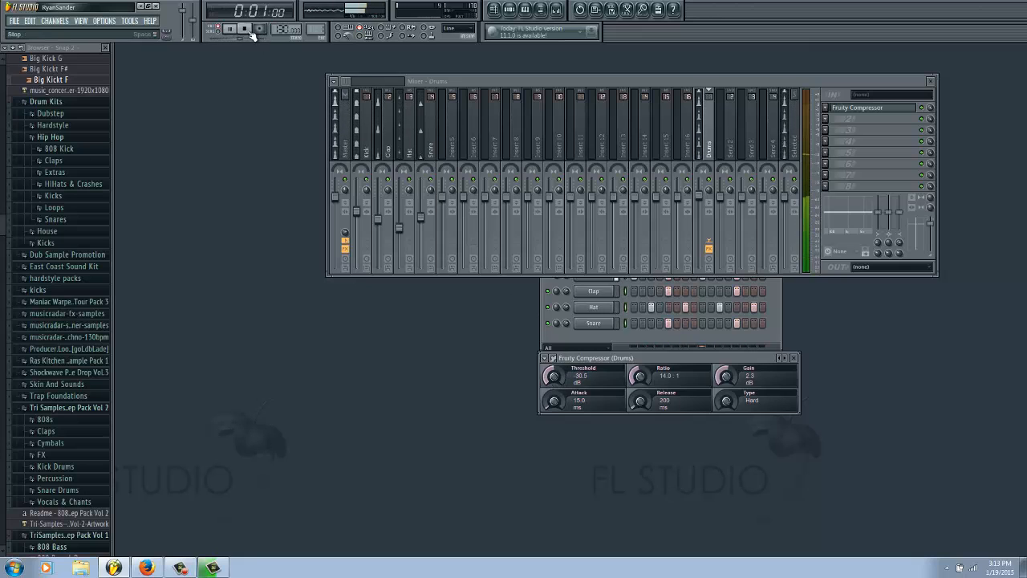
{"action": "key", "text": "space"}
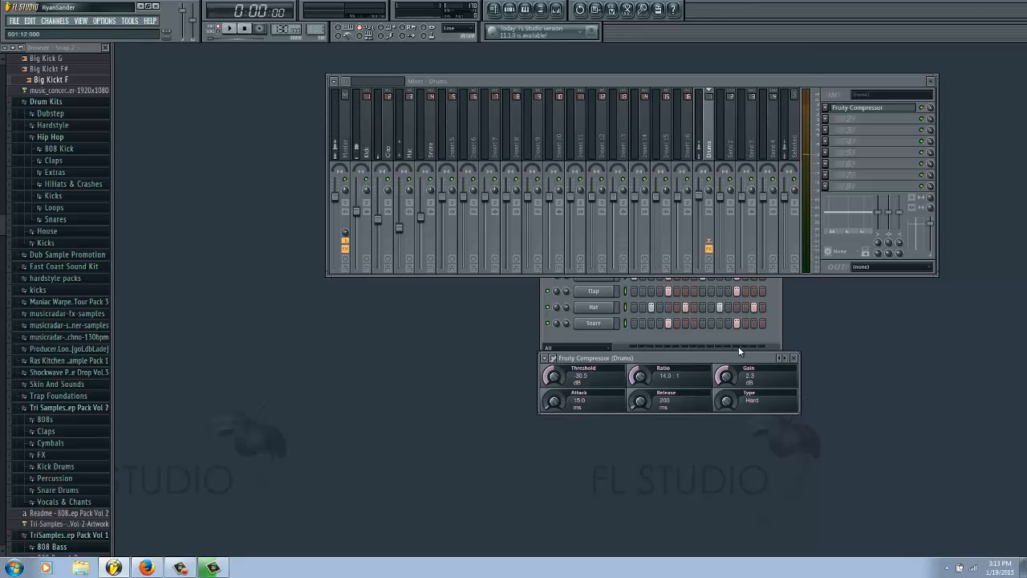
Step: Toggle the Fruity Compressor's bypass on the Drums track and play the pattern briefly to compare
{"action": "left_click", "coordinate": [924, 111]}
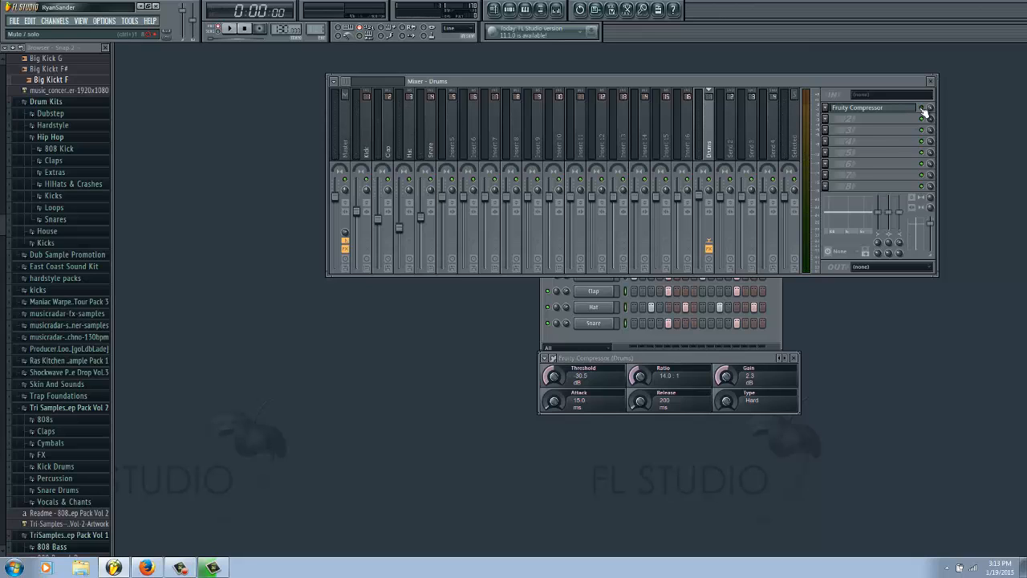
{"action": "key", "text": "space"}
Step: Boost the compressor's gain to 11.3 dB, play the pattern, and reduce the gain to 9.8 dB
{"action": "key", "text": "space"}
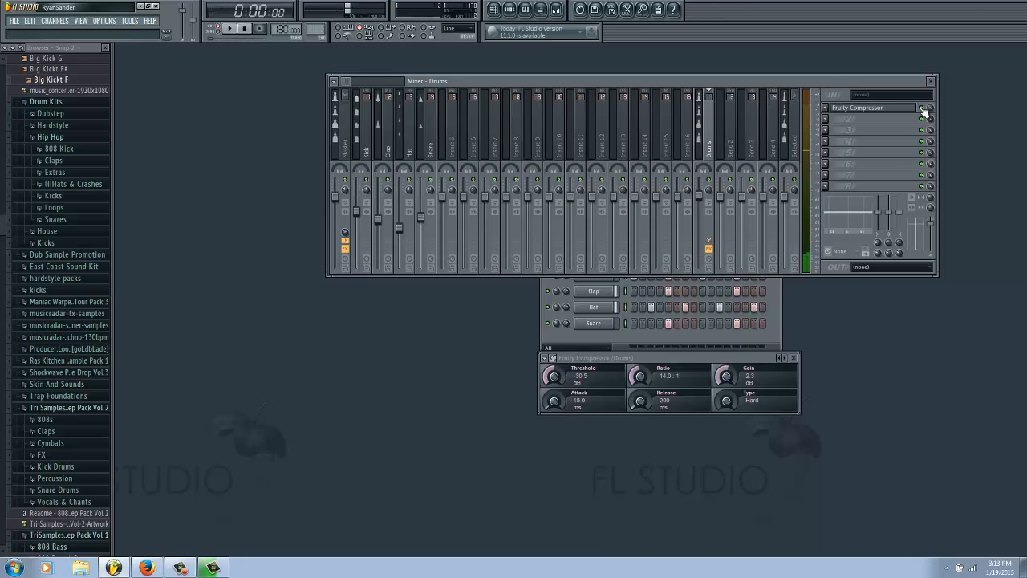
{"action": "left_click_drag", "start_coordinate": [731, 381], "coordinate": [730, 358]}
{"action": "key", "text": "space"}
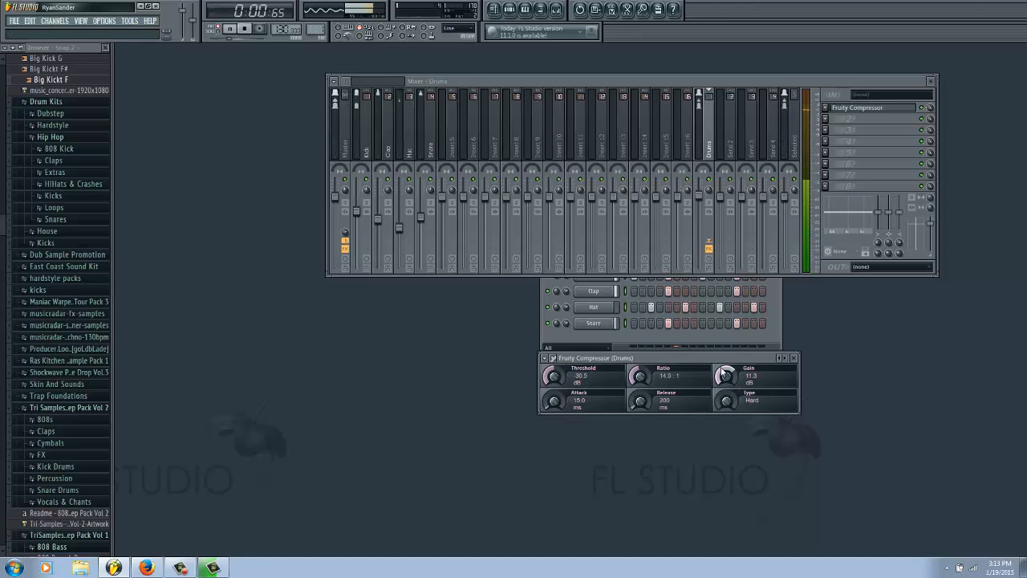
{"action": "scroll", "coordinate": [726, 375], "scroll_direction": "down", "scroll_amount": 3}
{"action": "key", "text": "space"}
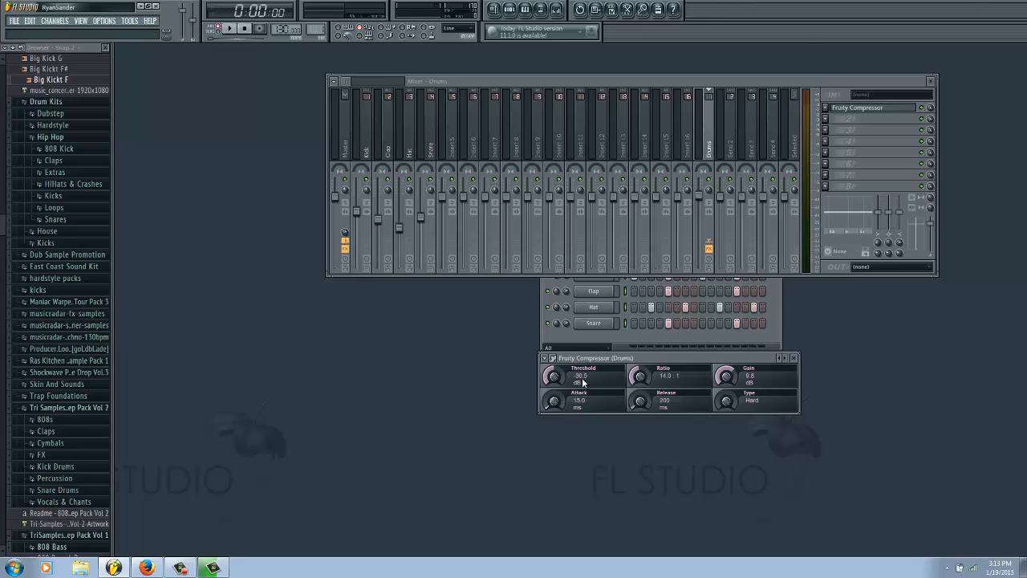
Step: Set the compressor's threshold to -23.2 dB and its release to 231 ms
{"action": "scroll", "coordinate": [549, 382], "scroll_direction": "down", "scroll_amount": 3}
{"action": "left_click_drag", "start_coordinate": [549, 383], "coordinate": [552, 361]}
{"action": "scroll", "coordinate": [640, 401], "scroll_direction": "up", "scroll_amount": 3}
Step: Open the Snare and Clap channel settings to examine the start of their waveforms, and return to the compressor window
{"action": "left_click", "coordinate": [598, 323]}
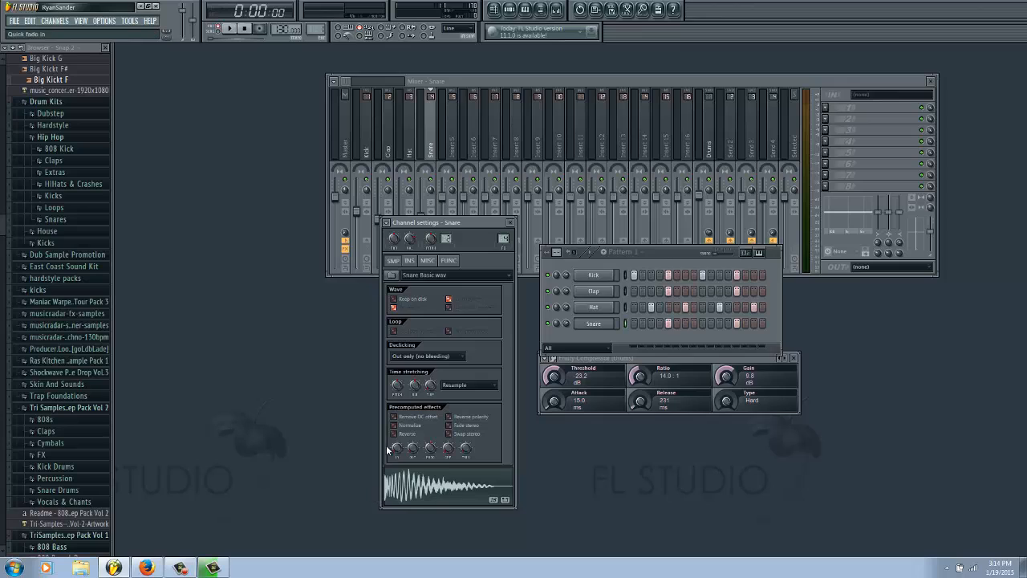
{"action": "left_click", "coordinate": [594, 291]}
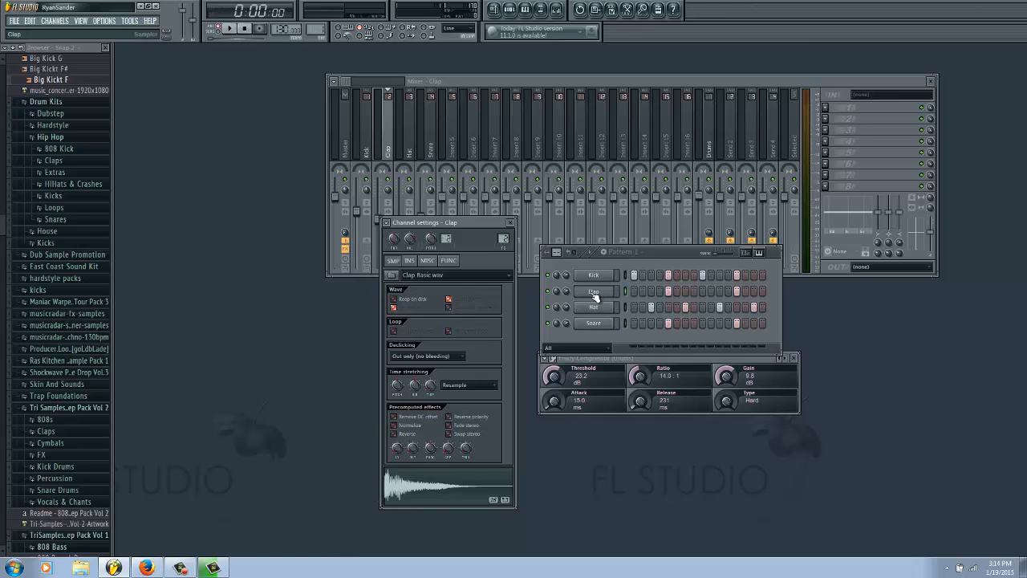
{"action": "left_click", "coordinate": [391, 476]}
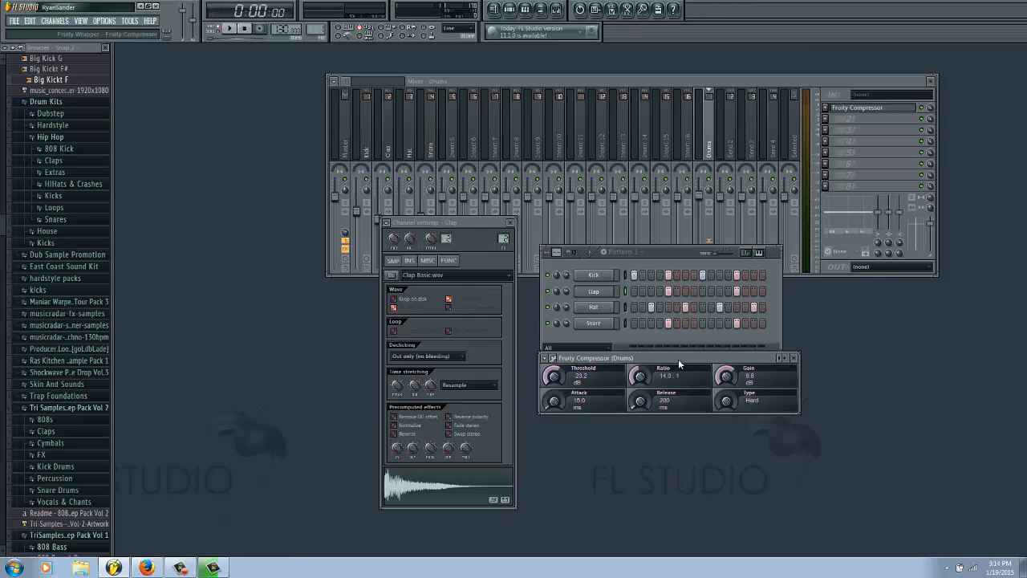
{"action": "left_click_drag", "start_coordinate": [678, 359], "coordinate": [730, 366]}
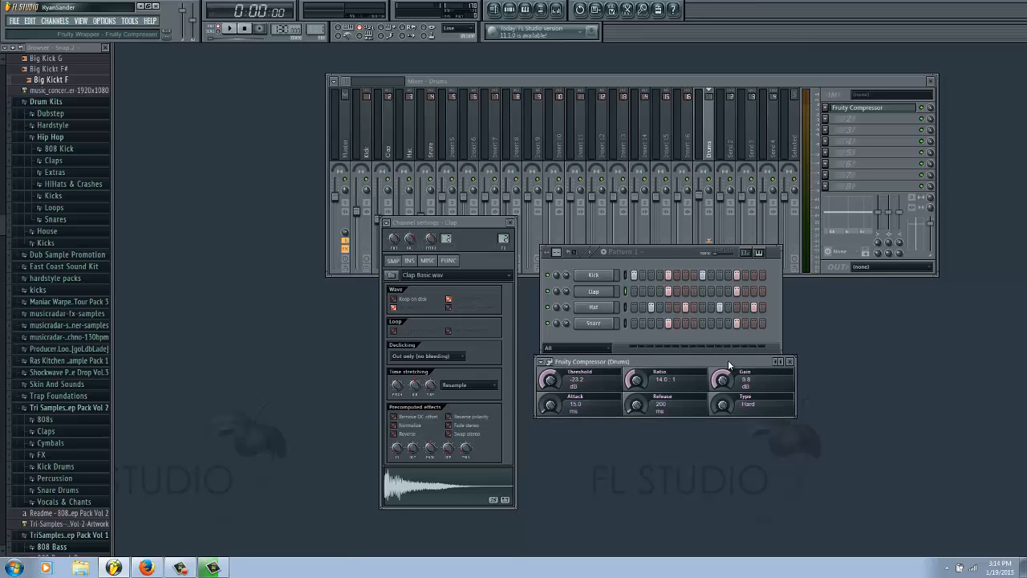